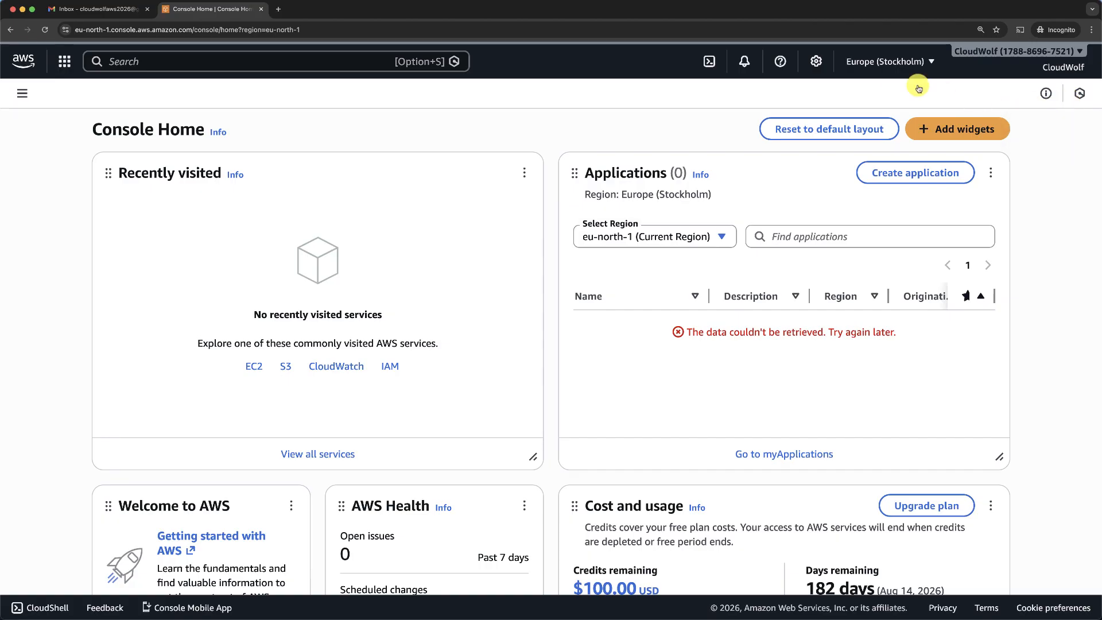
- Switch the console region from Europe (Stockholm) to US East (N. Virginia) us-east-1
left_click(887, 63)
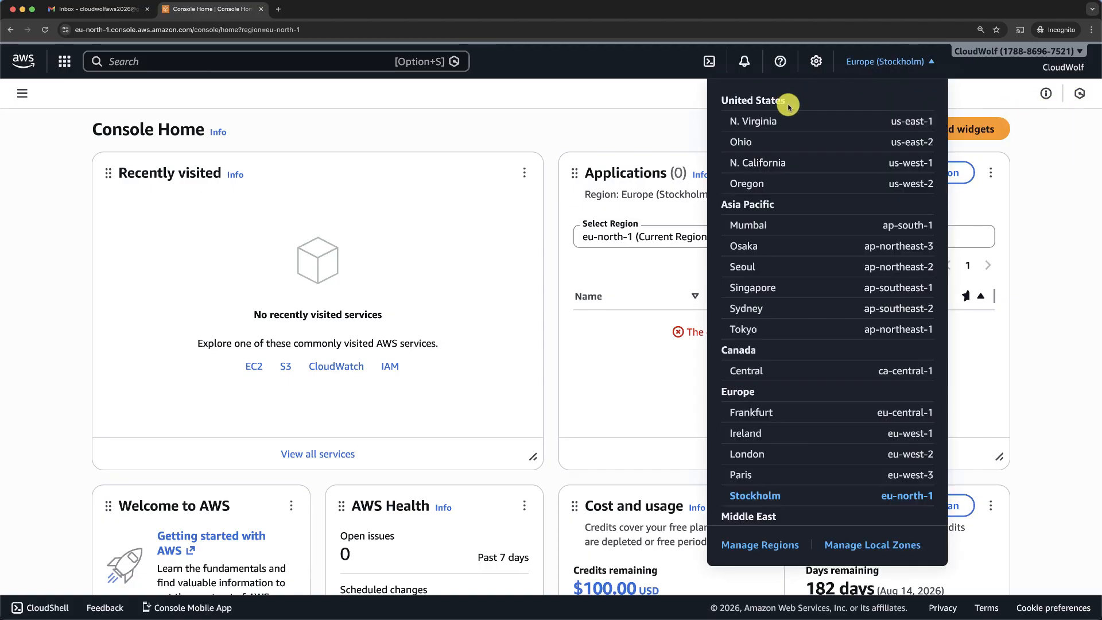
left_click(917, 122)
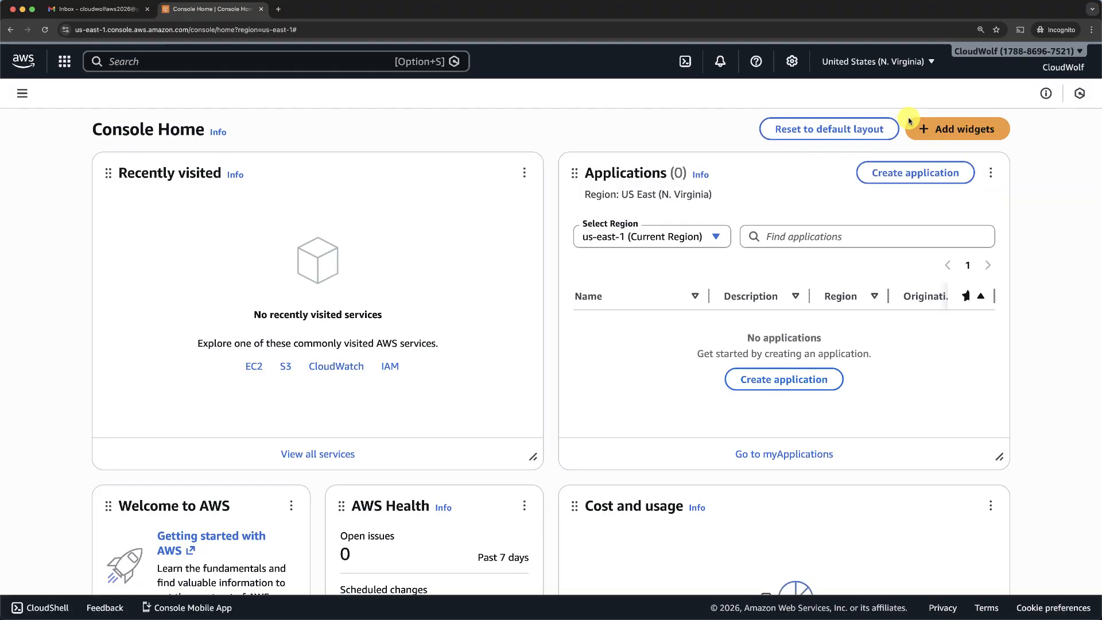
- Go to Billing and Cost Management from the account menu and open Billing preferences
left_click(1062, 70)
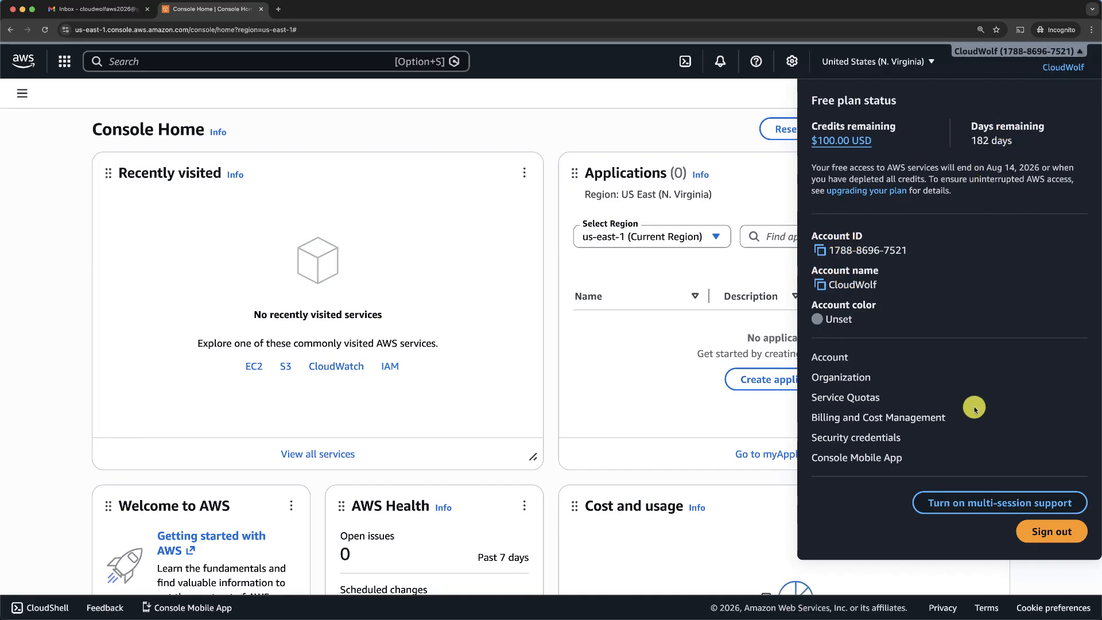
left_click(845, 418)
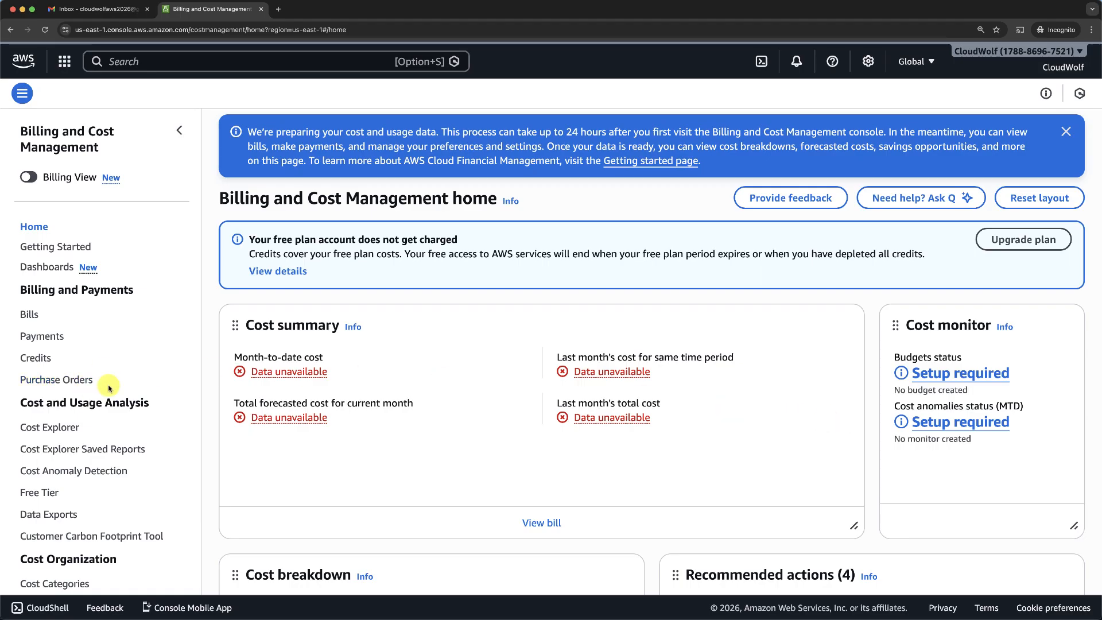
scroll(109, 387, "down", 10)
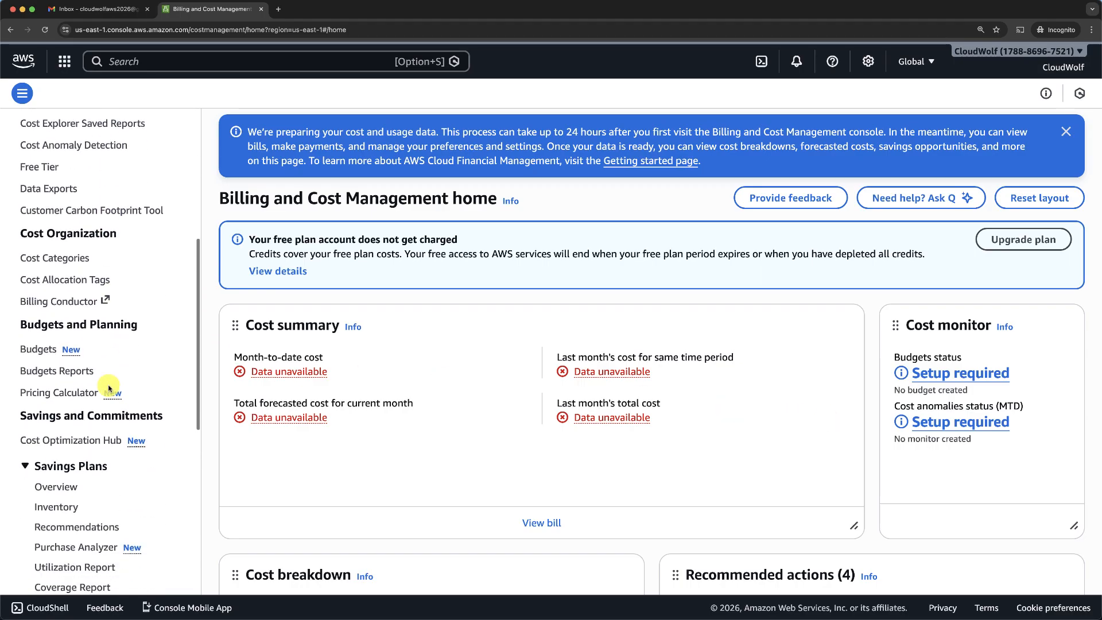
scroll(109, 387, "down", 3)
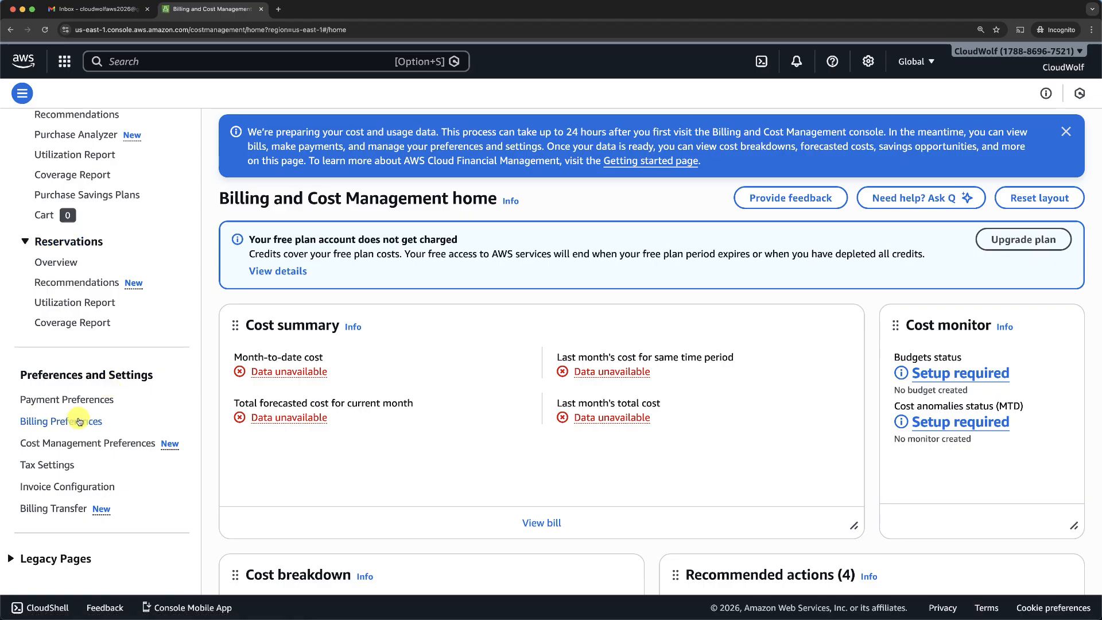
left_click(77, 353)
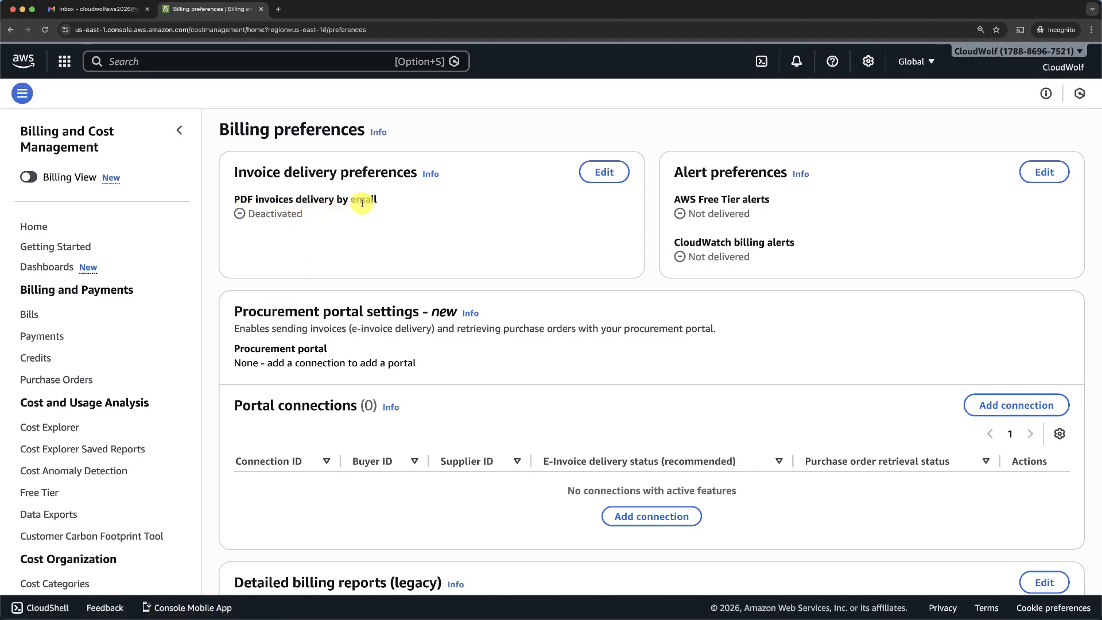
- Turn on PDF invoice delivery by email in the invoice delivery preferences
left_click(605, 172)
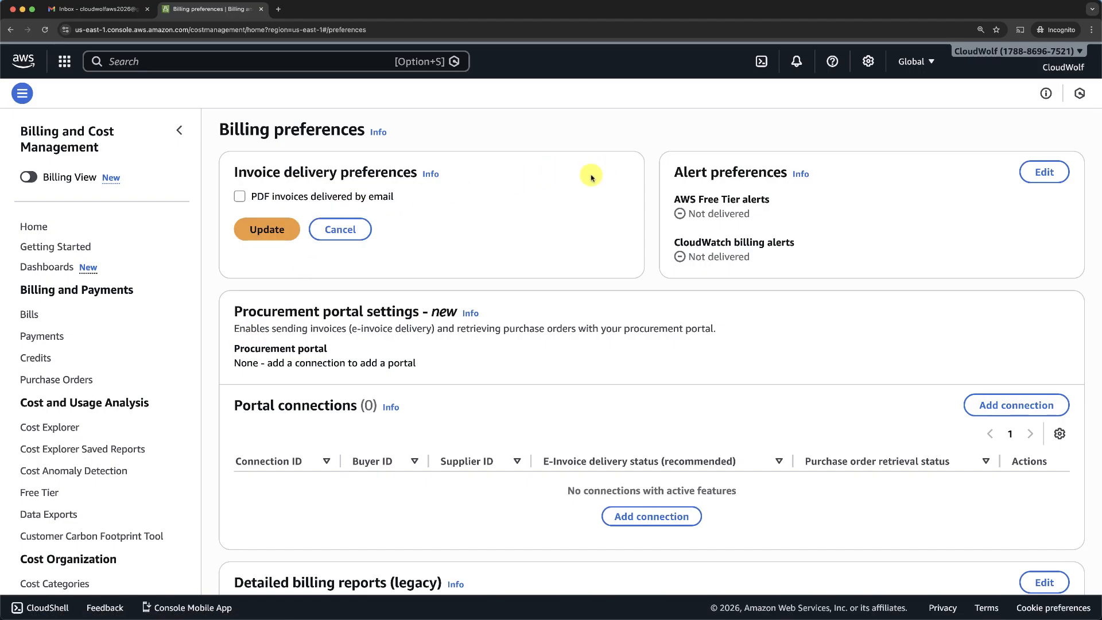
left_click(240, 197)
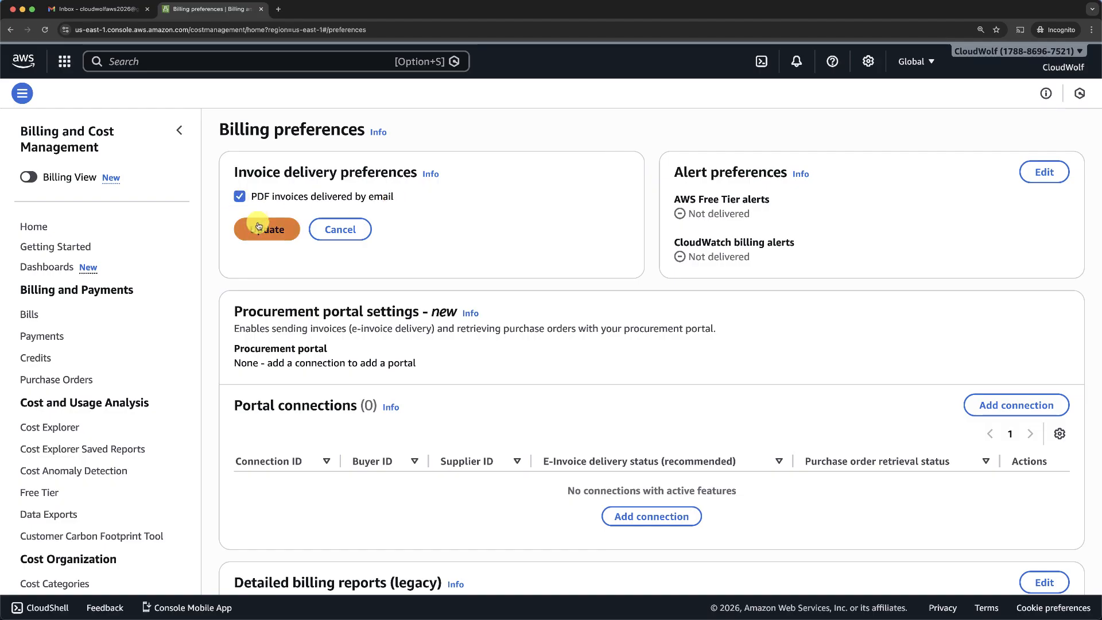
left_click(260, 230)
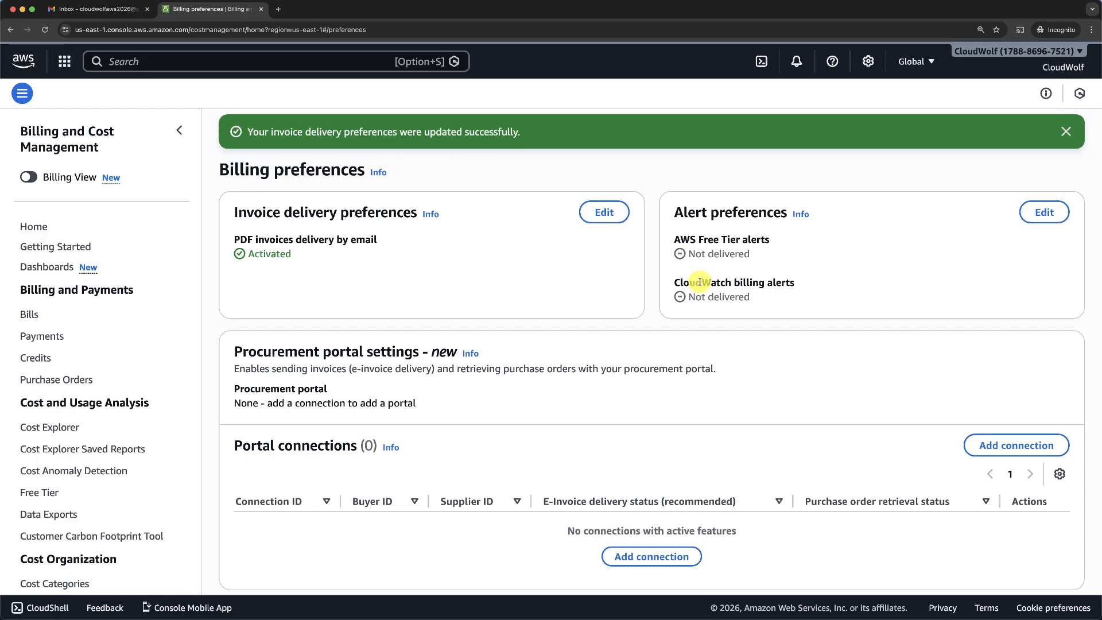
- Enable AWS Free Tier alerts and CloudWatch billing alerts in the alert preferences
left_click(1043, 213)
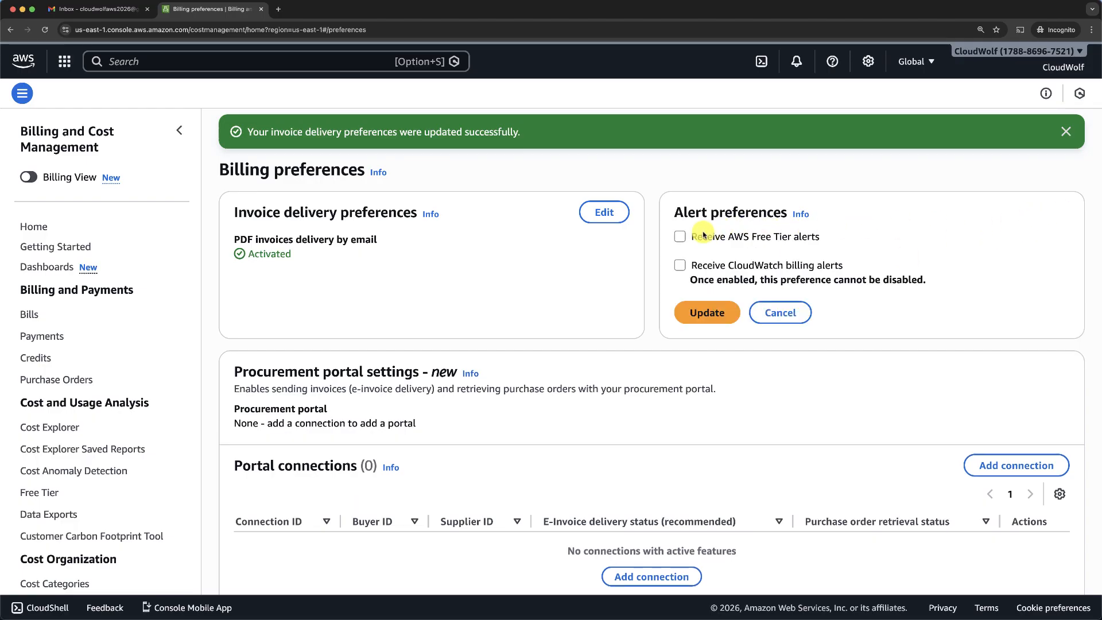
left_click(680, 236)
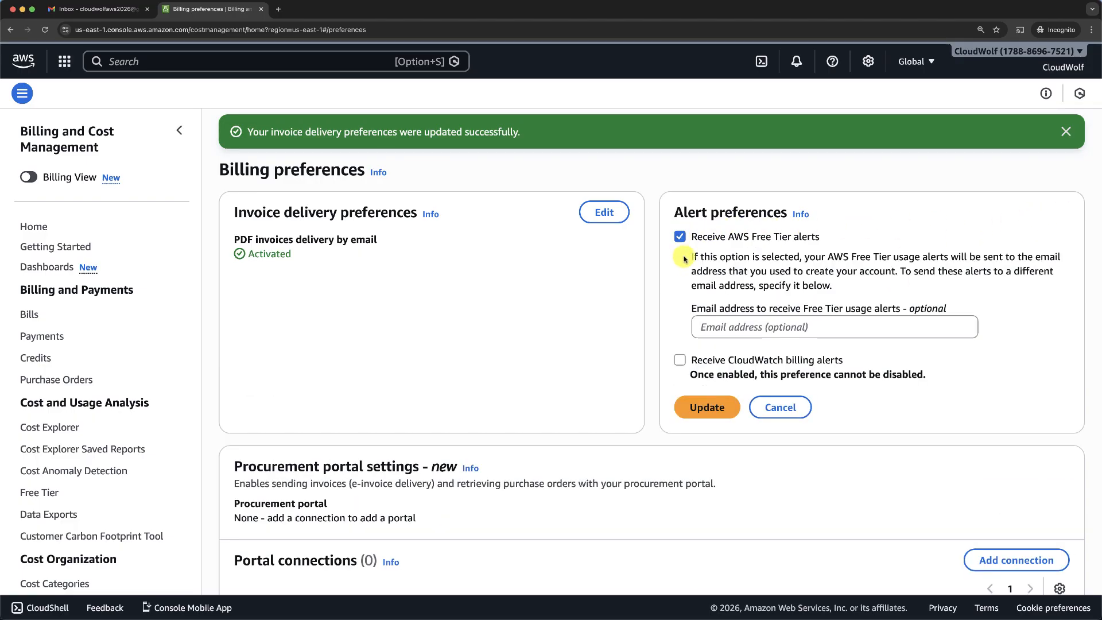
left_click(679, 361)
left_click(708, 407)
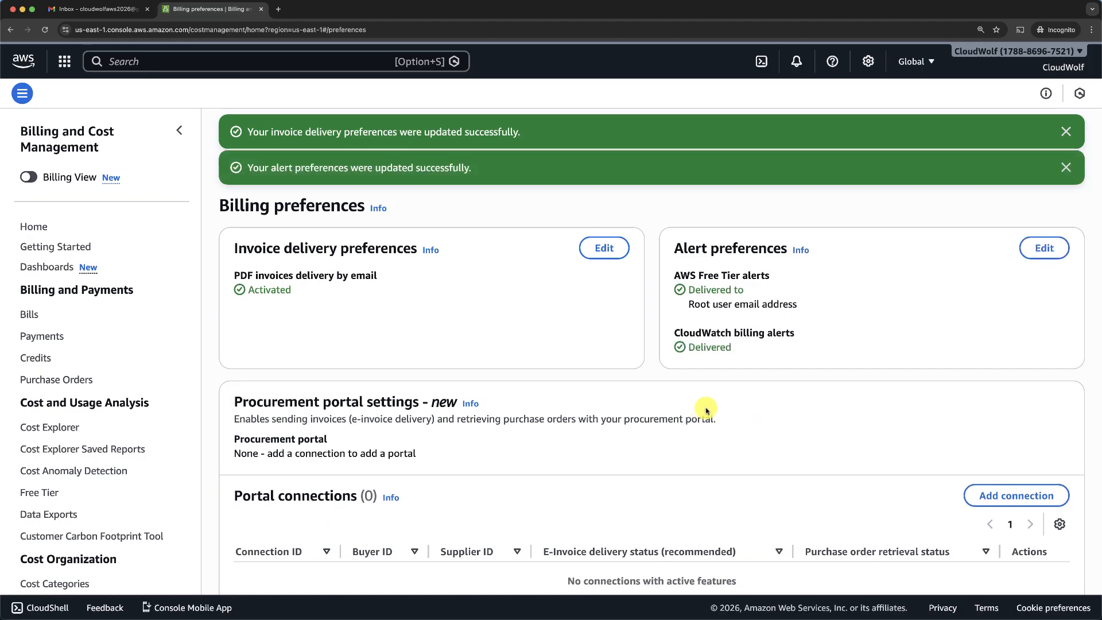
left_click(235, 62)
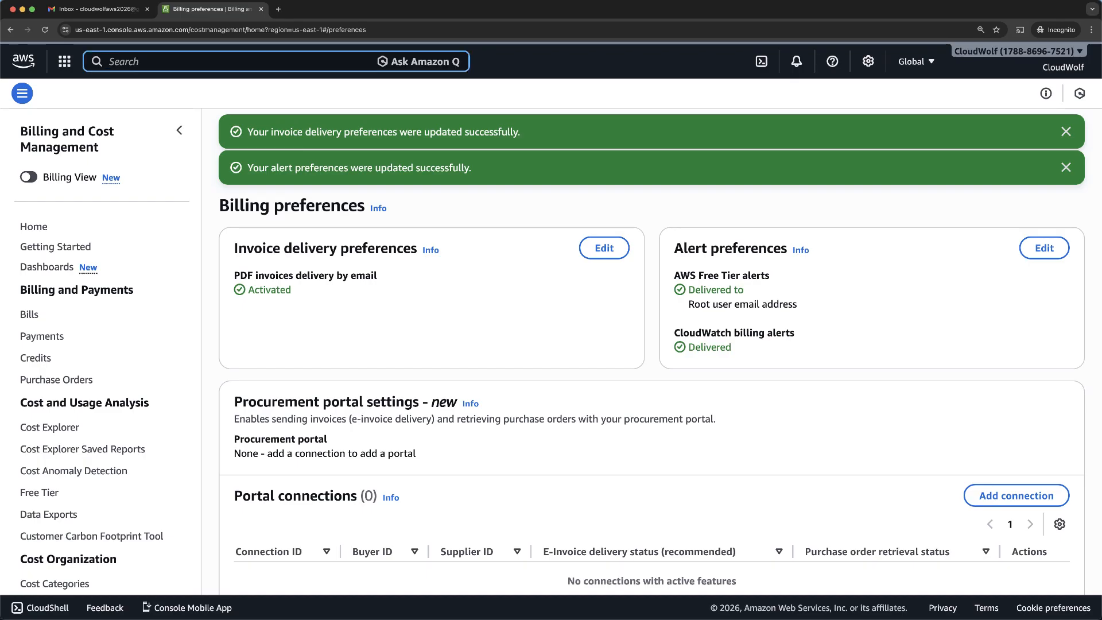
- Search for CloudWatch and open its empty Alarms list in us-east-1
type("CloudW")
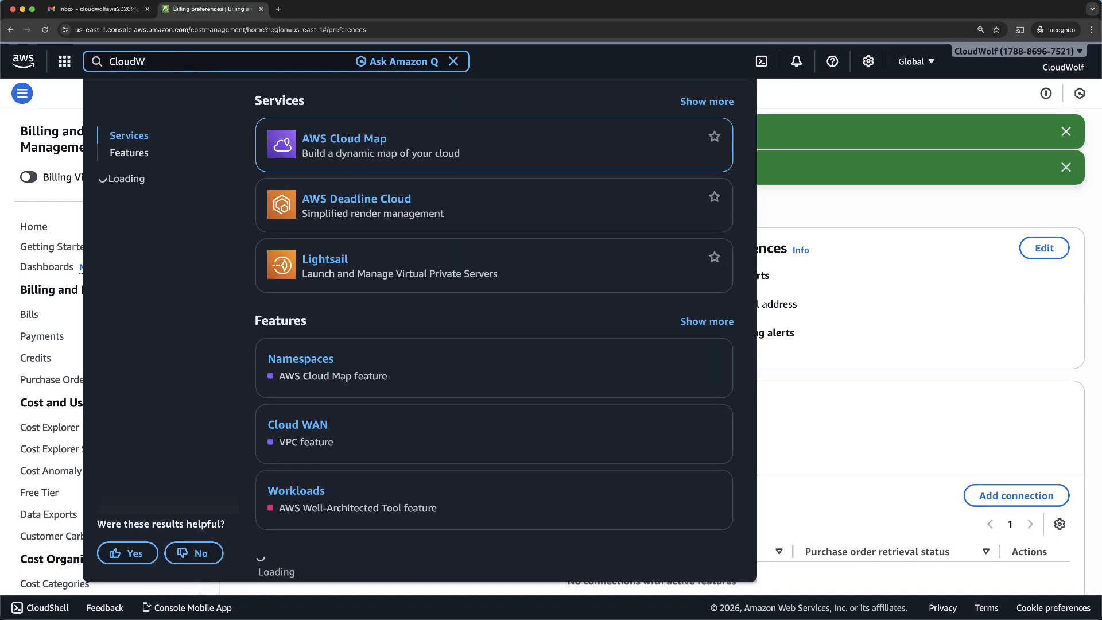
type("atch")
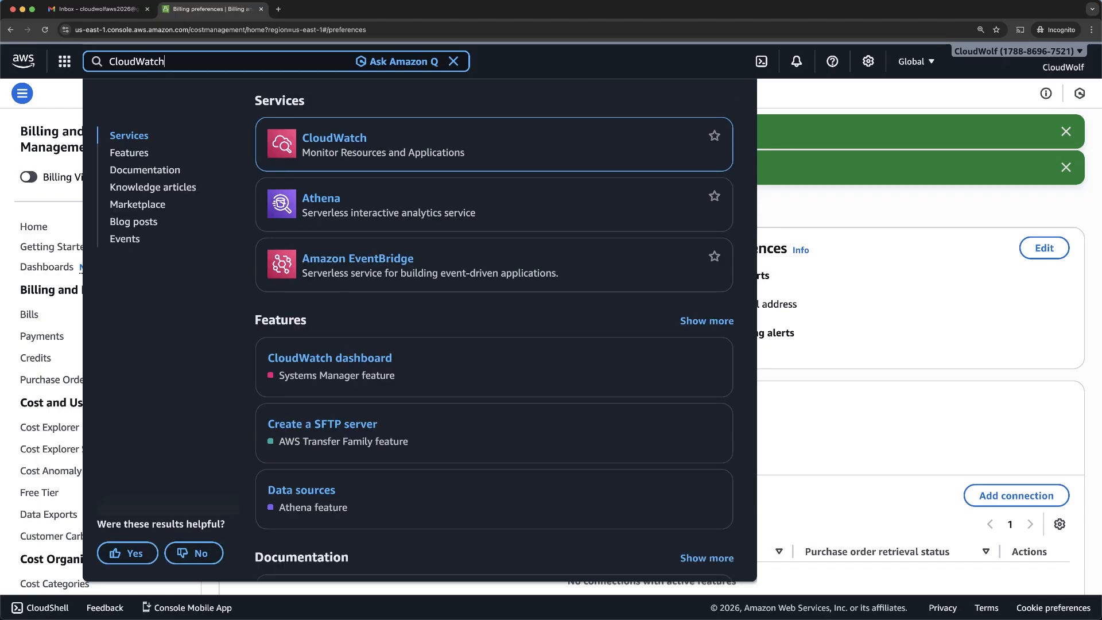
left_click(328, 140)
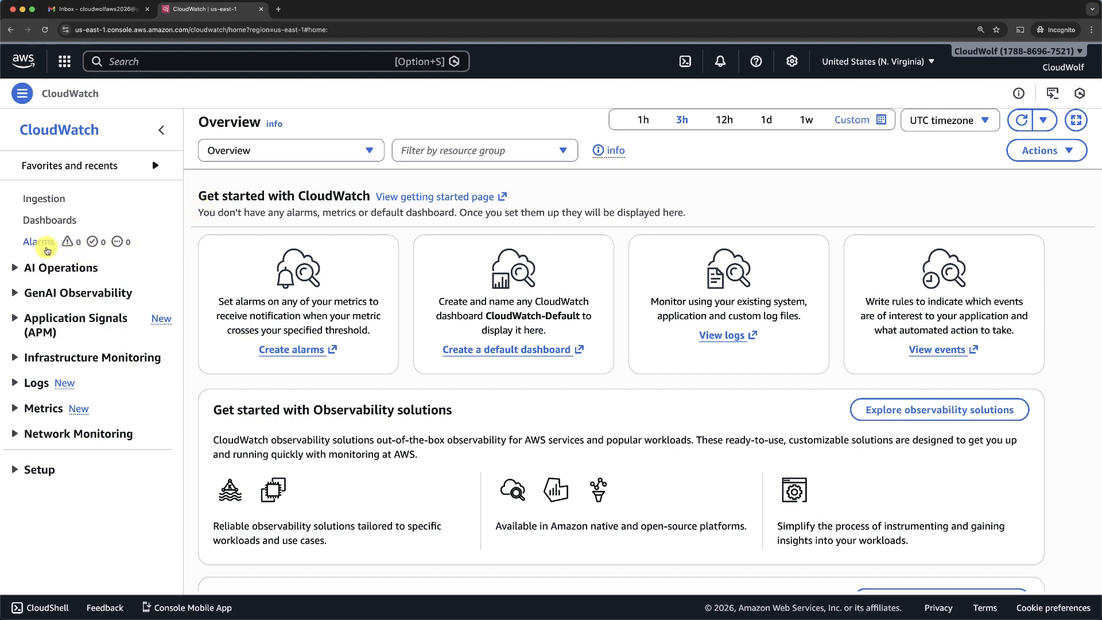
left_click(38, 246)
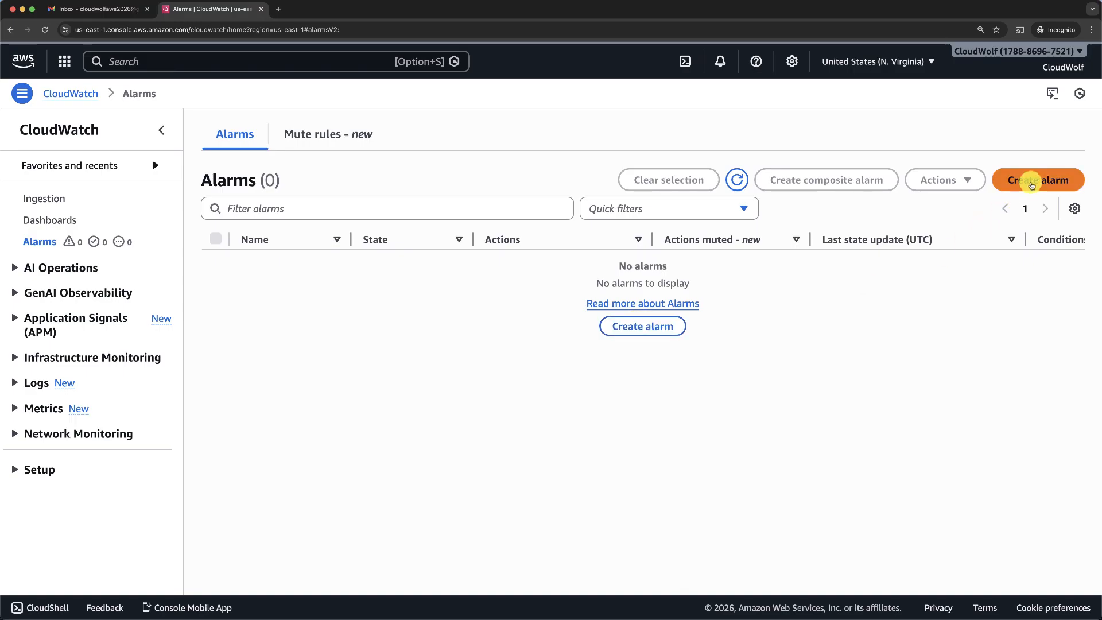
- Create an alarm on the Billing > Total Estimated Charge EstimatedCharges metric in USD
left_click(1031, 178)
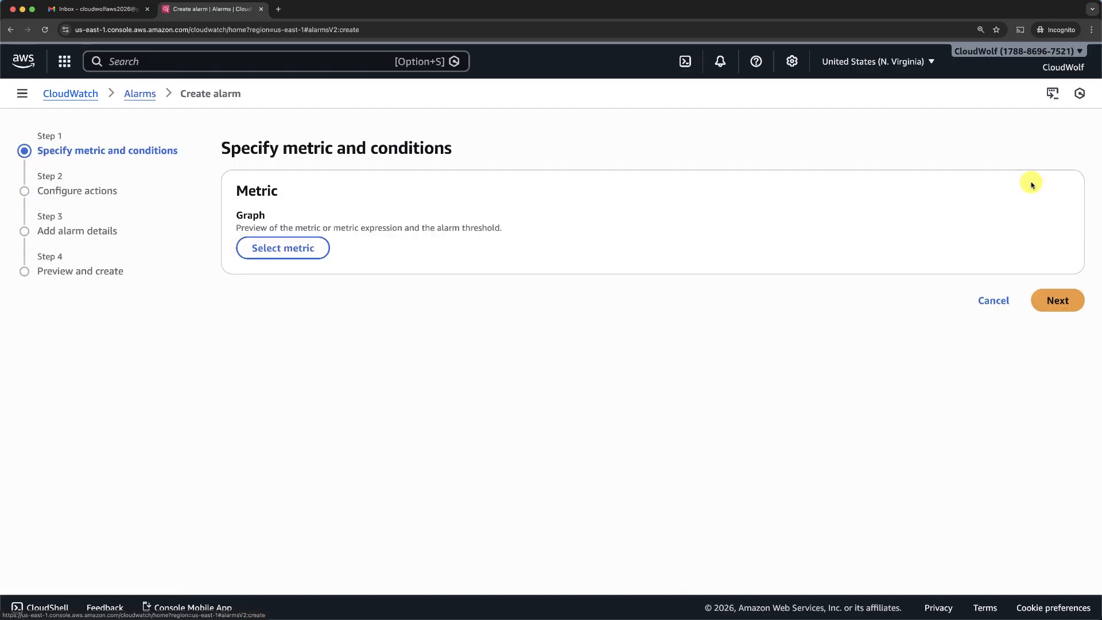
left_click(269, 253)
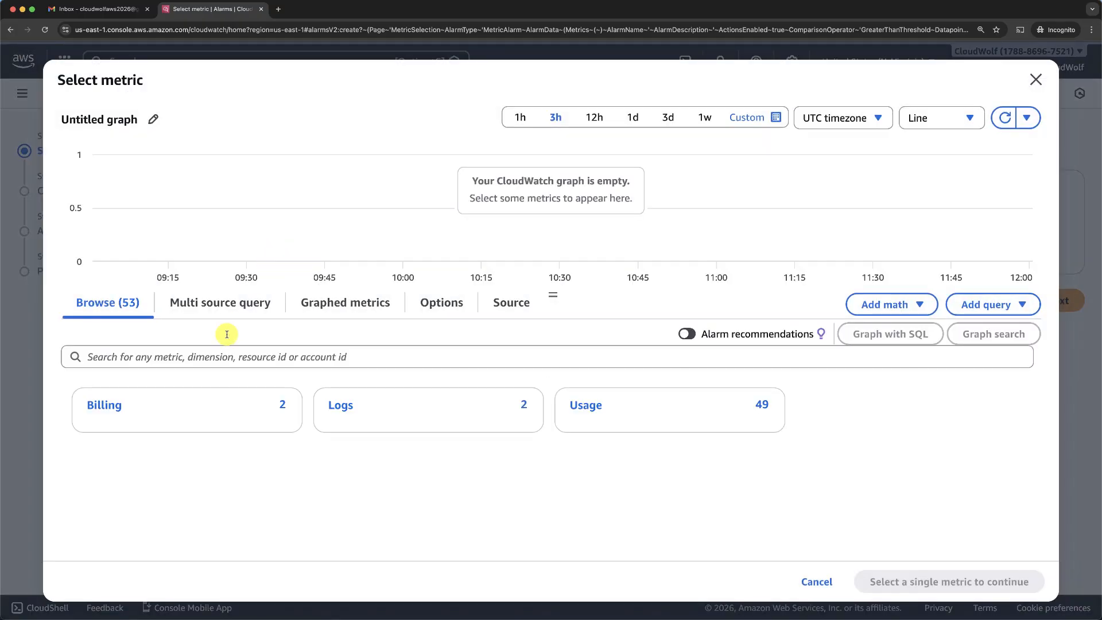
left_click(104, 406)
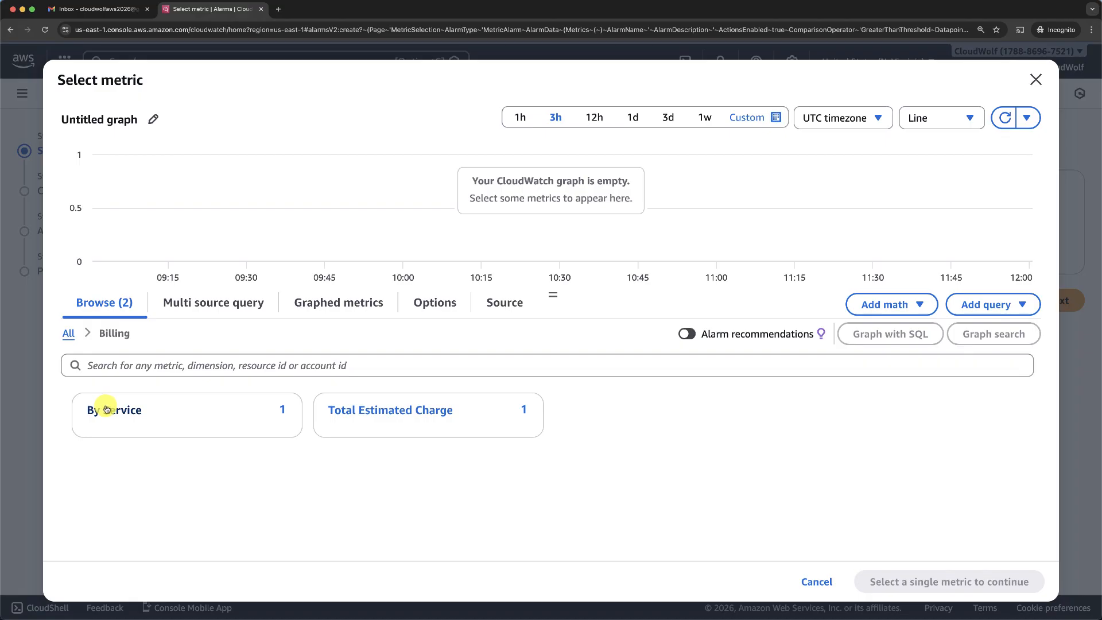
left_click(409, 415)
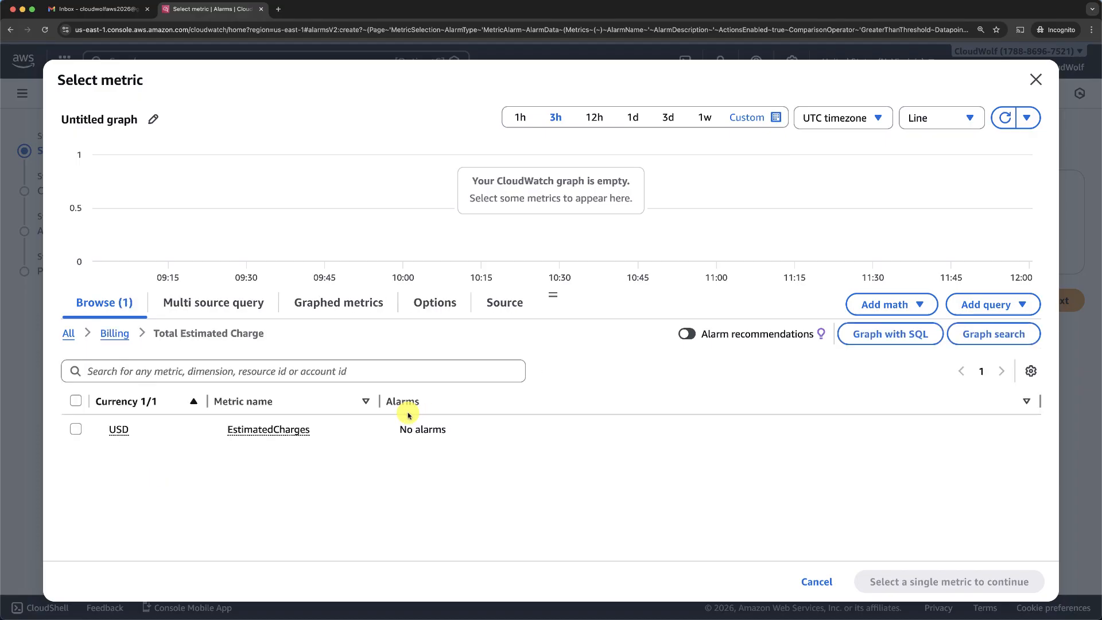
left_click(76, 430)
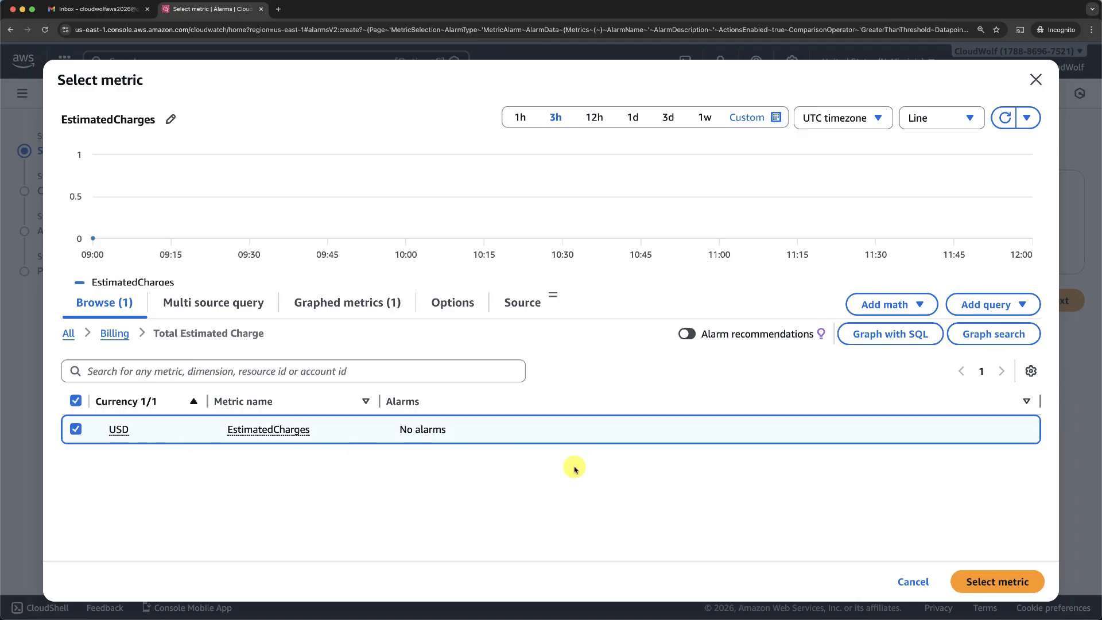
left_click(999, 583)
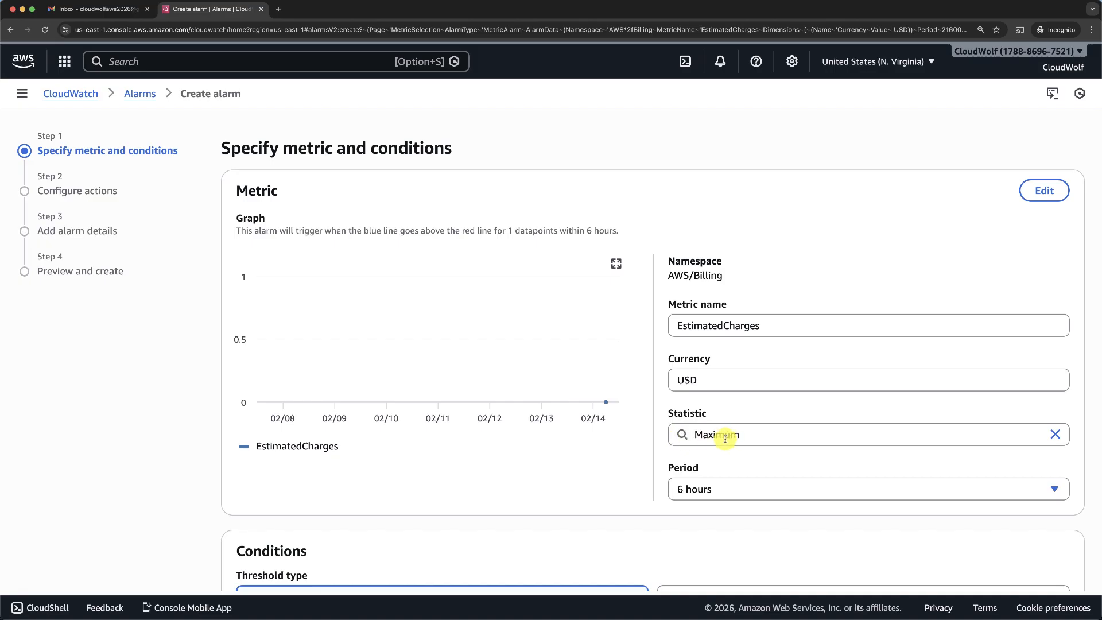
- Set a static Greater-than threshold of 10 USD on EstimatedCharges and continue
scroll(701, 486, "down", 3)
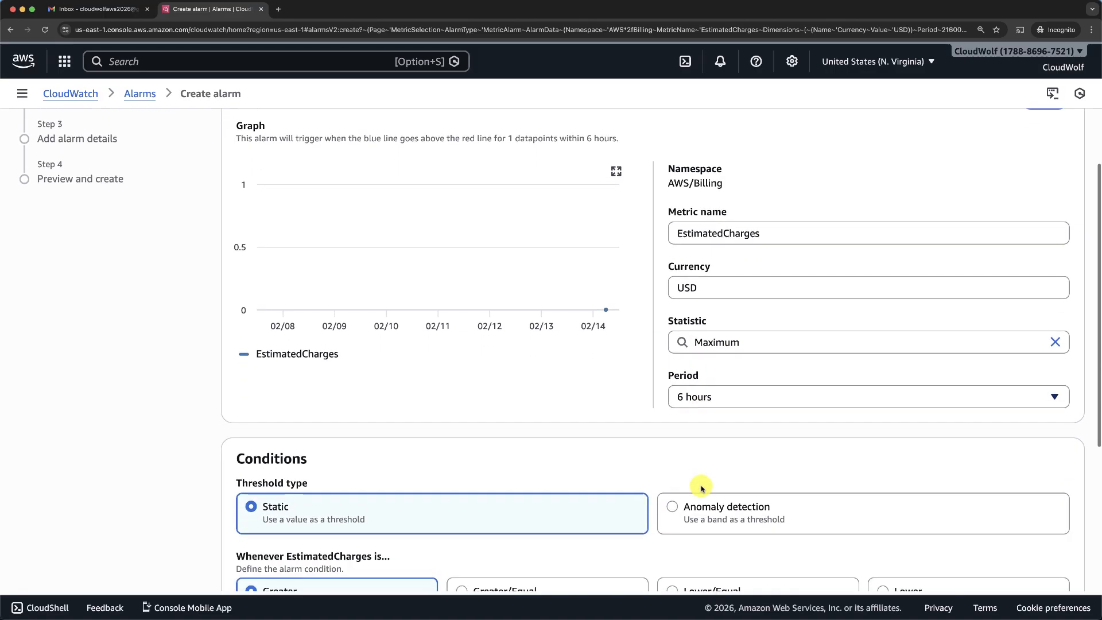
scroll(700, 486, "down", 5)
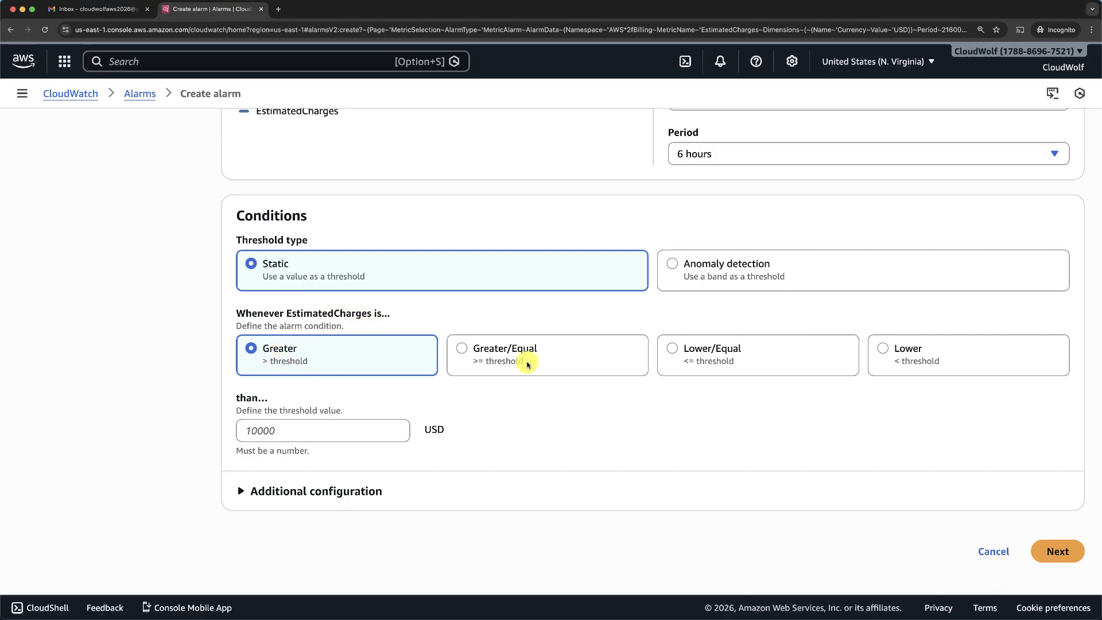
left_click(289, 427)
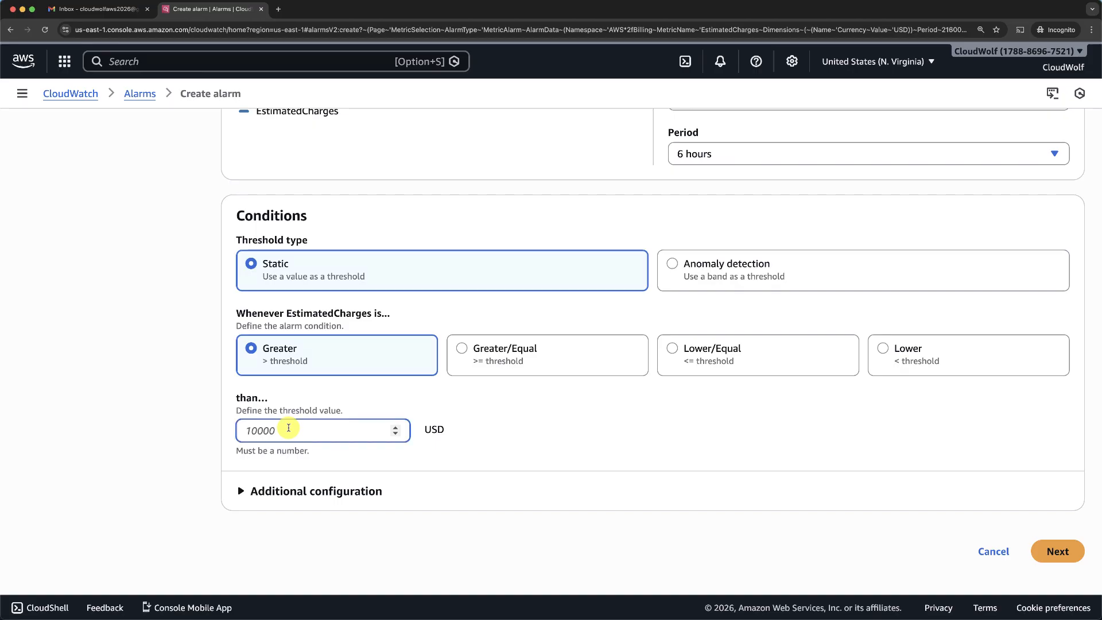
type("10")
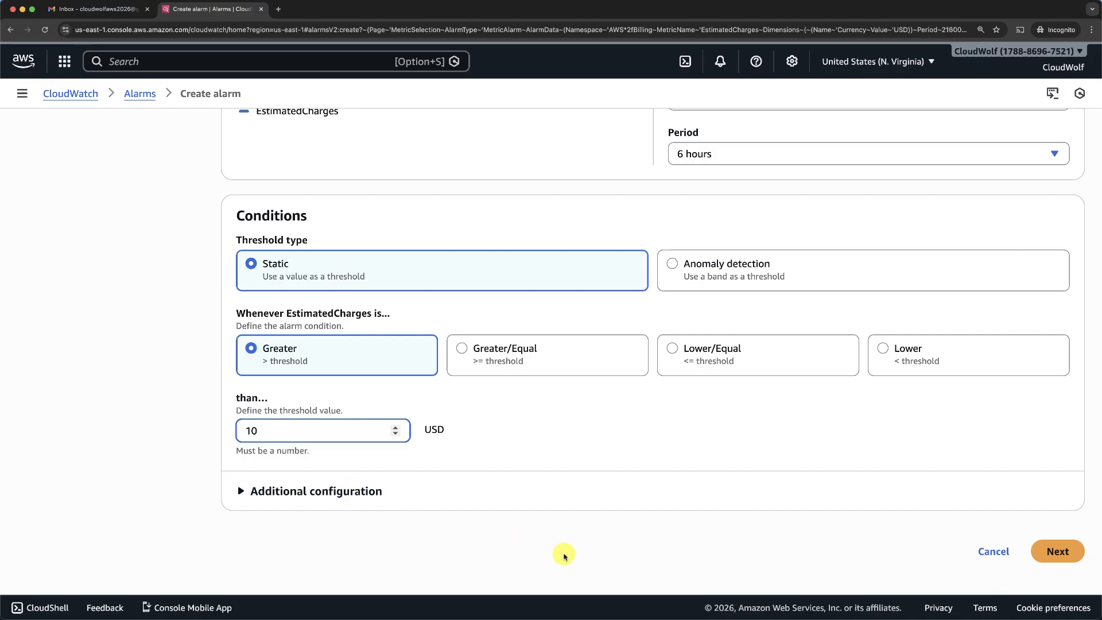
left_click(1057, 550)
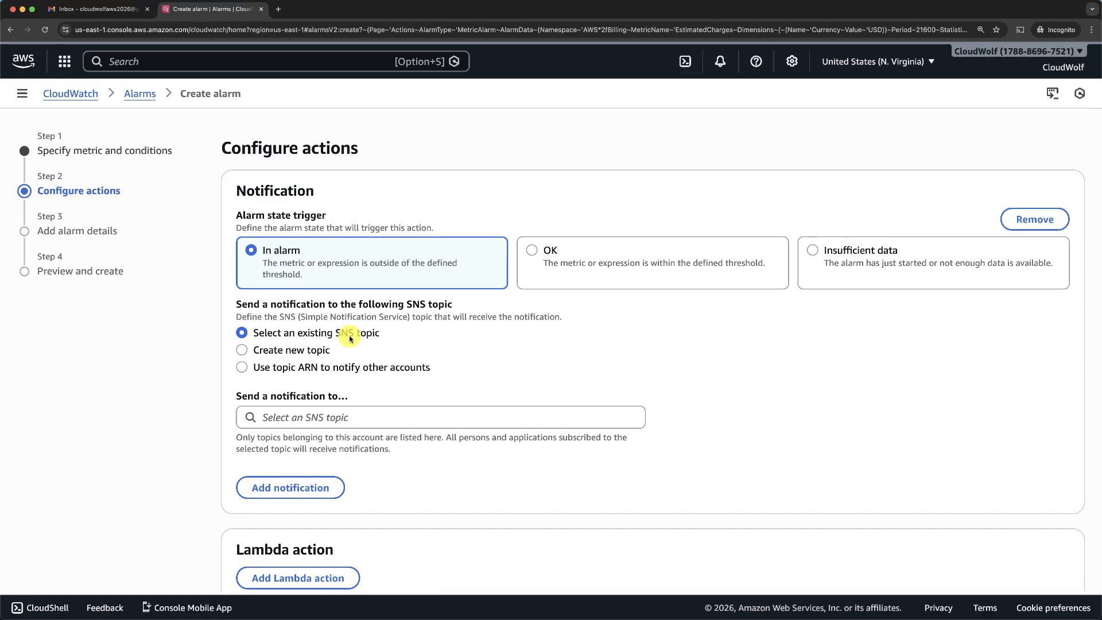
- Create the Default_CloudWatch_Alarms_Topic SNS topic with the Gmail notification address as its email endpoint
left_click(242, 350)
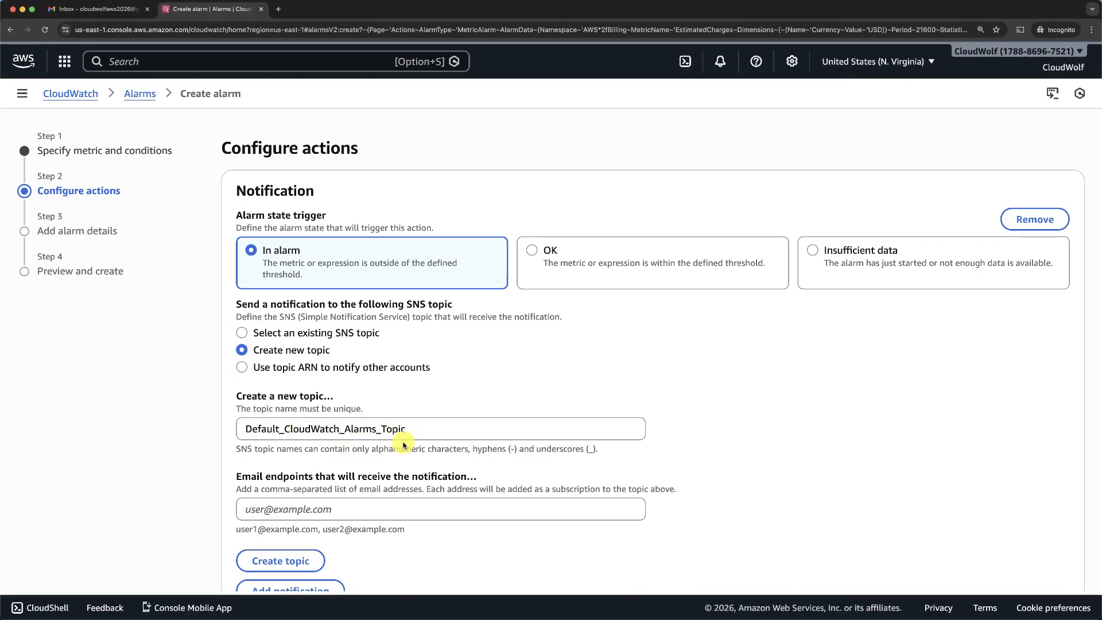
left_click(315, 507)
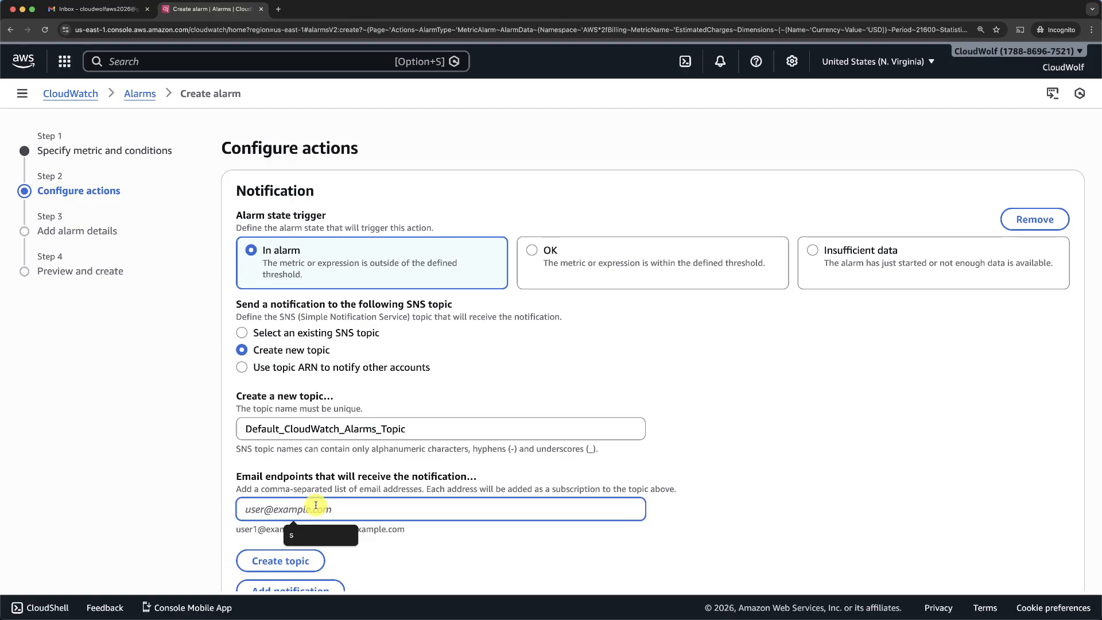
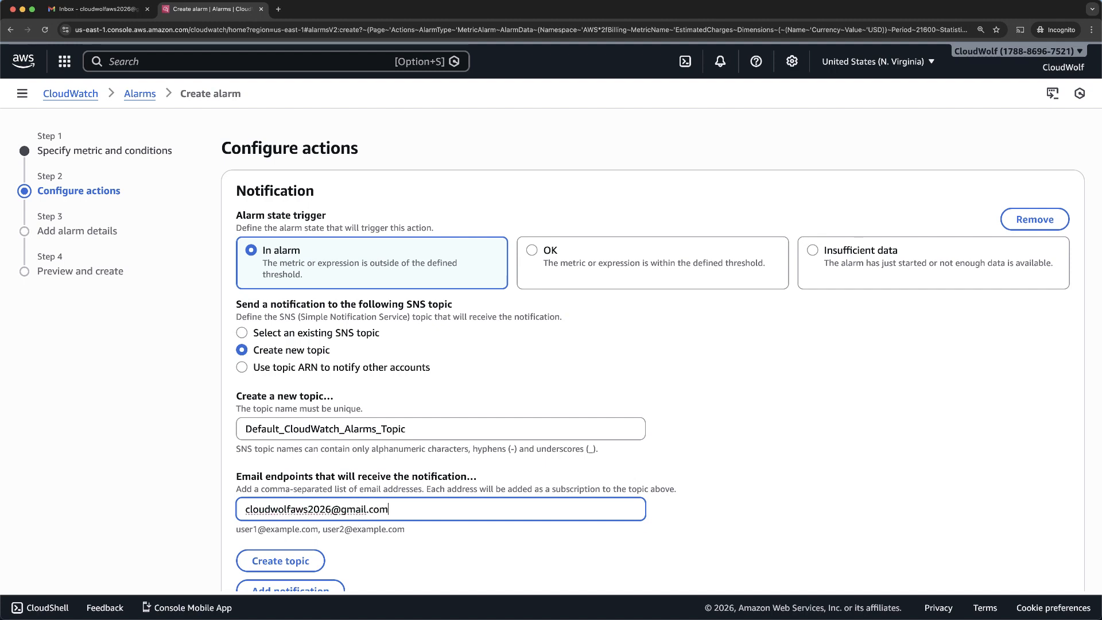
left_click(767, 541)
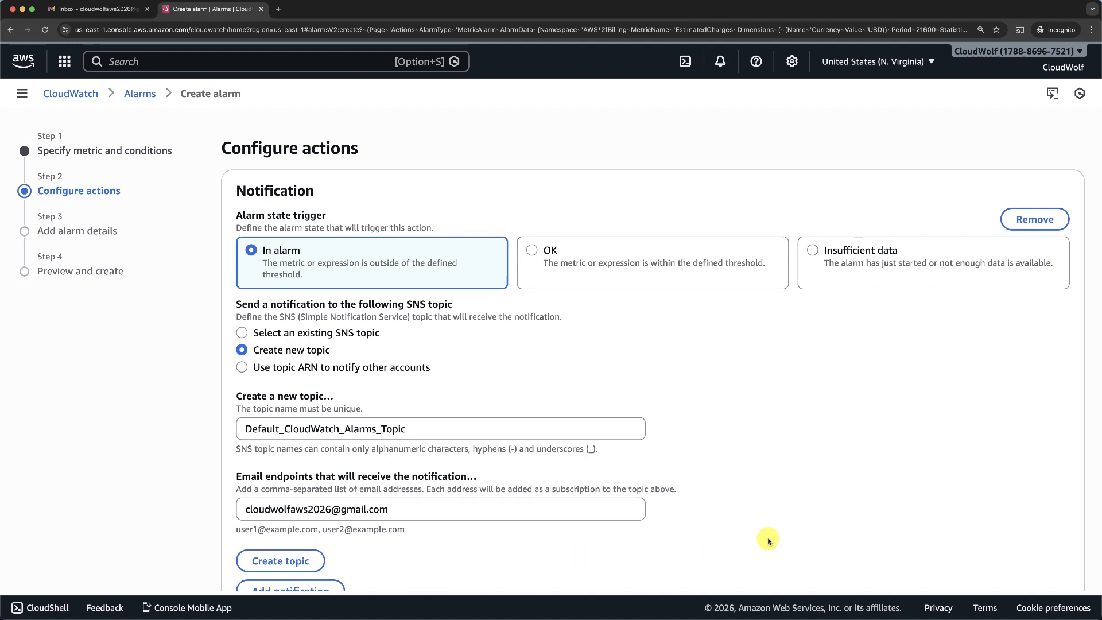
scroll(767, 541, "down", 5)
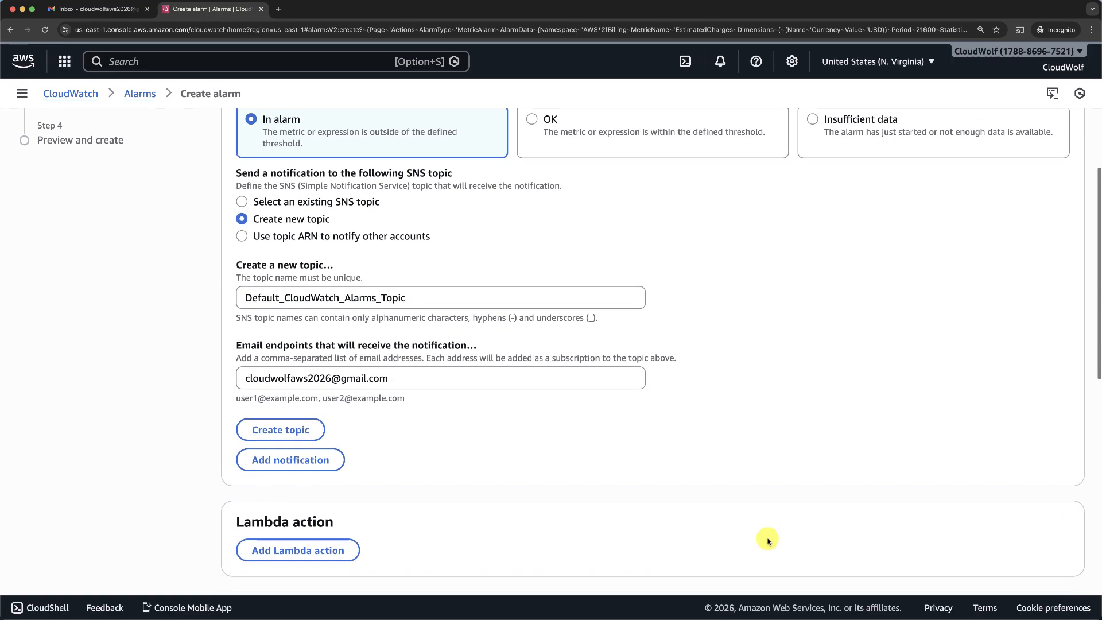
left_click(289, 436)
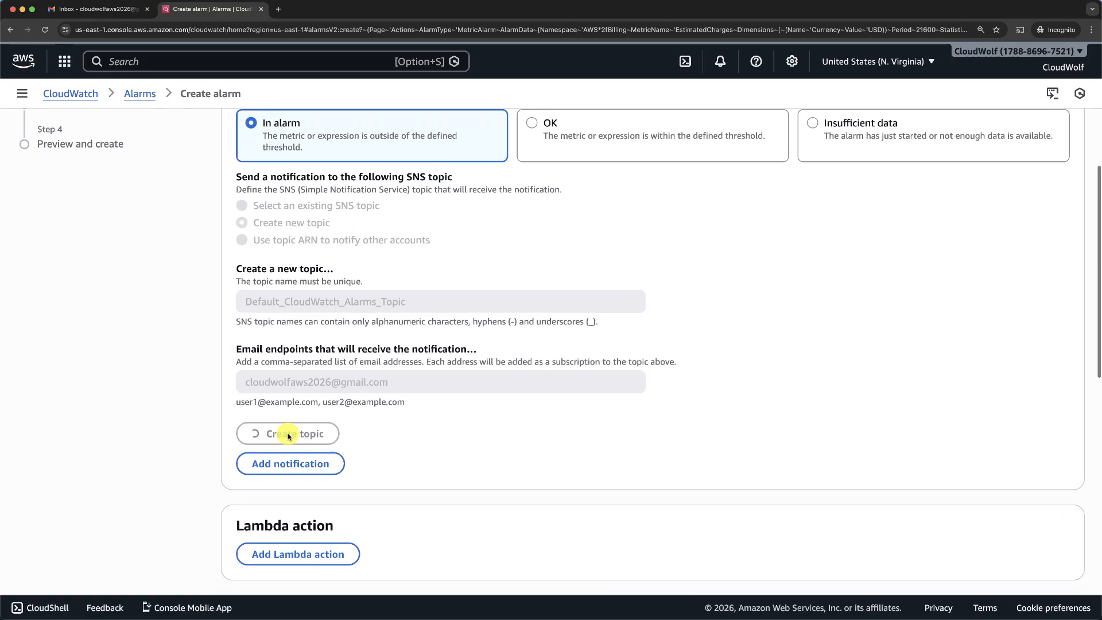
scroll(288, 436, "up", 5)
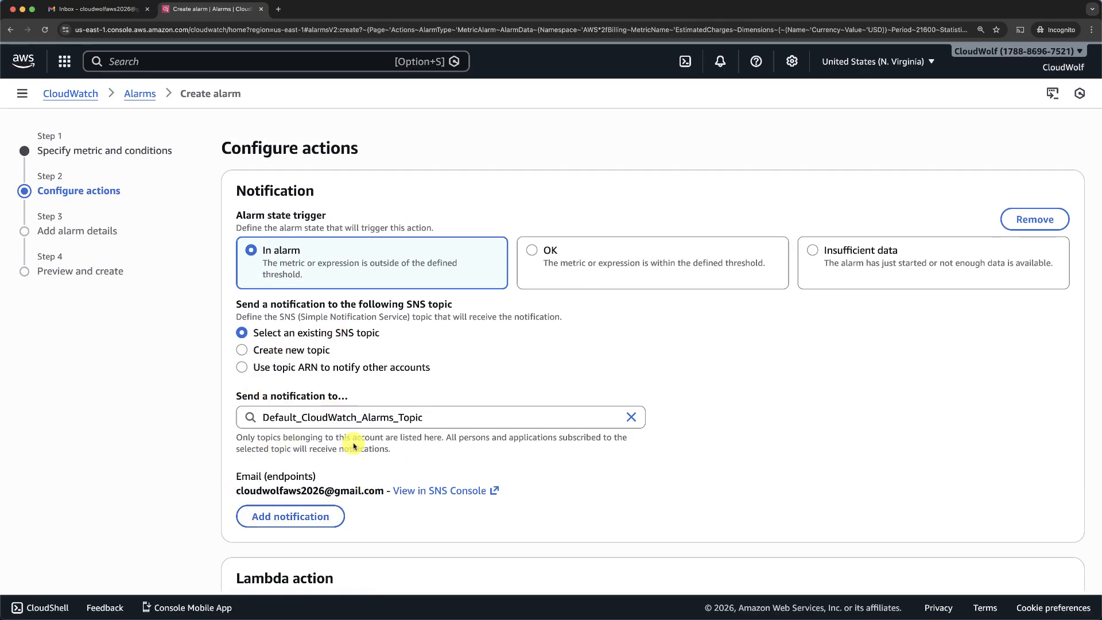
scroll(364, 481, "down", 3)
scroll(364, 481, "down", 15)
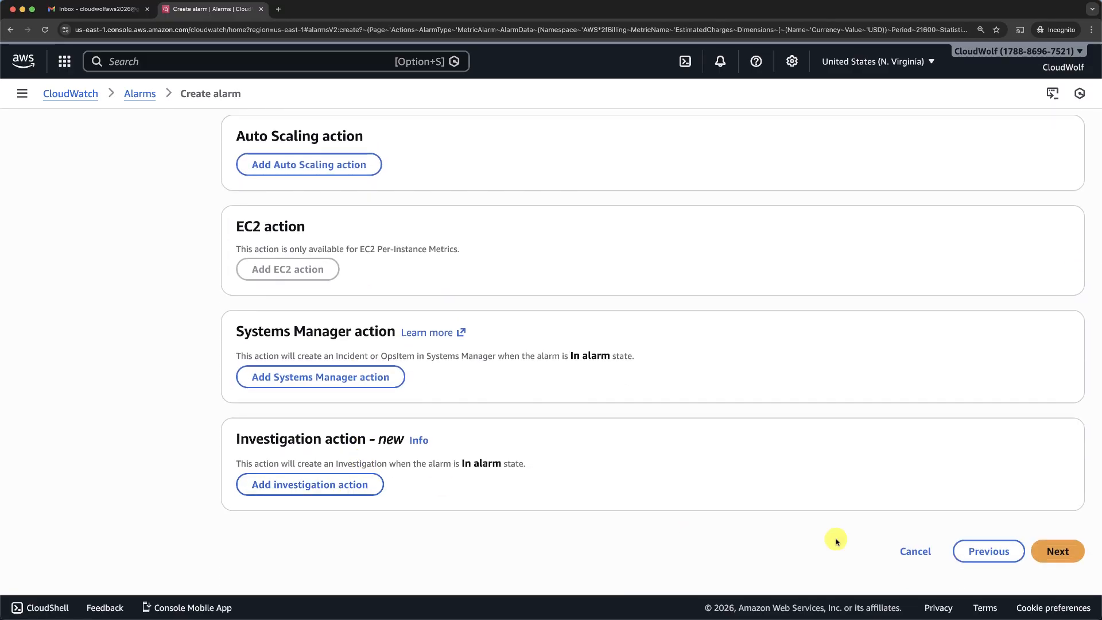
left_click(1056, 551)
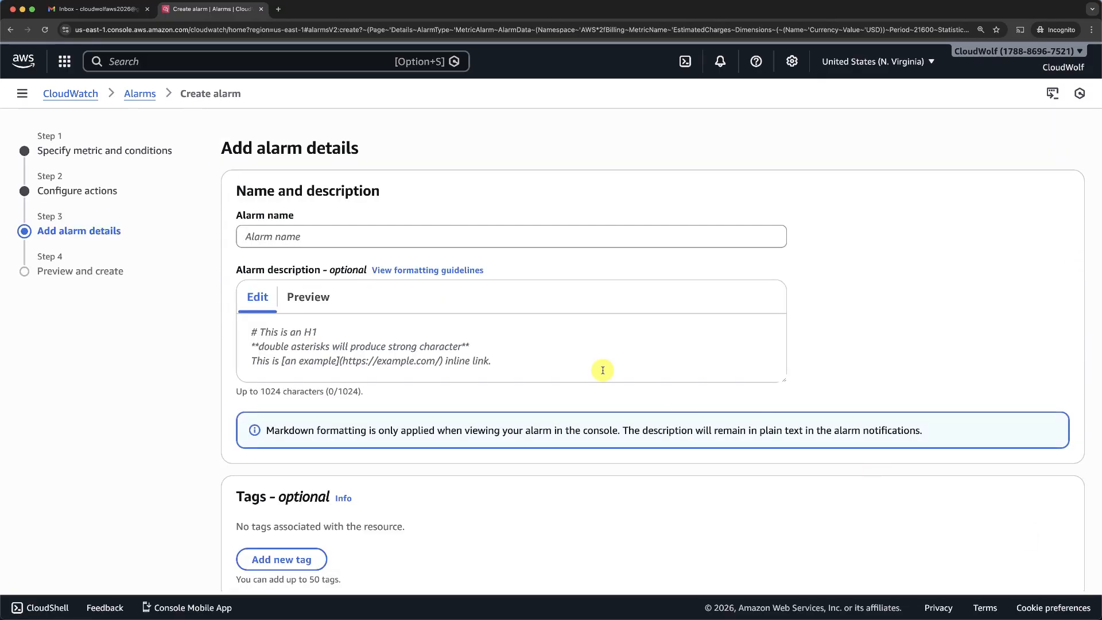
- Name the alarm 'Billing Alarm' and proceed to Preview and create
left_click(320, 236)
type("B")
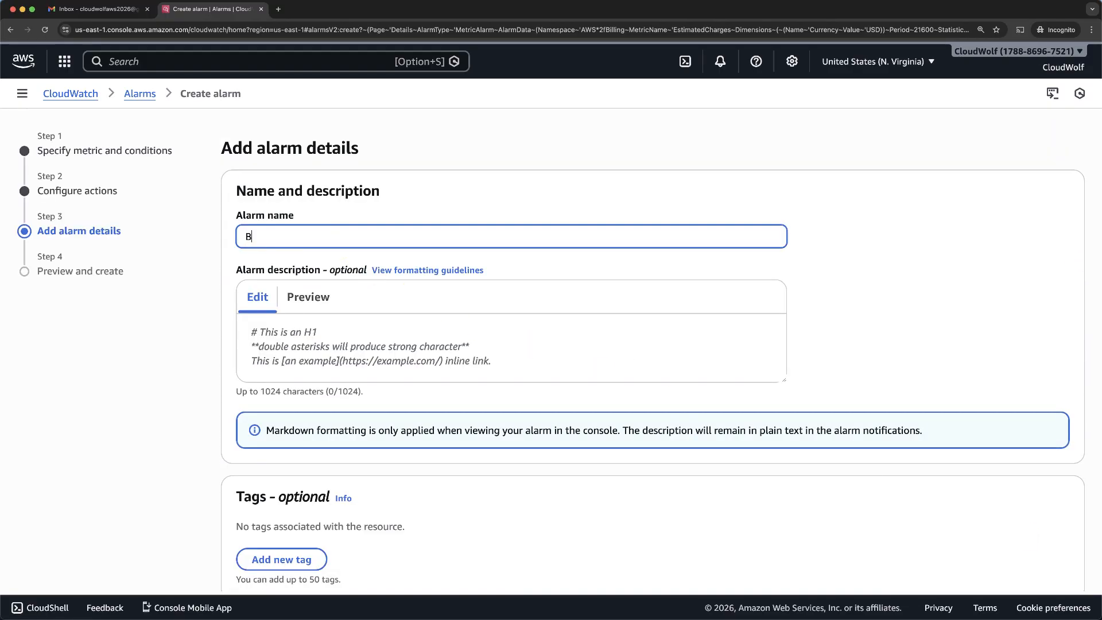
type("illing Alarm")
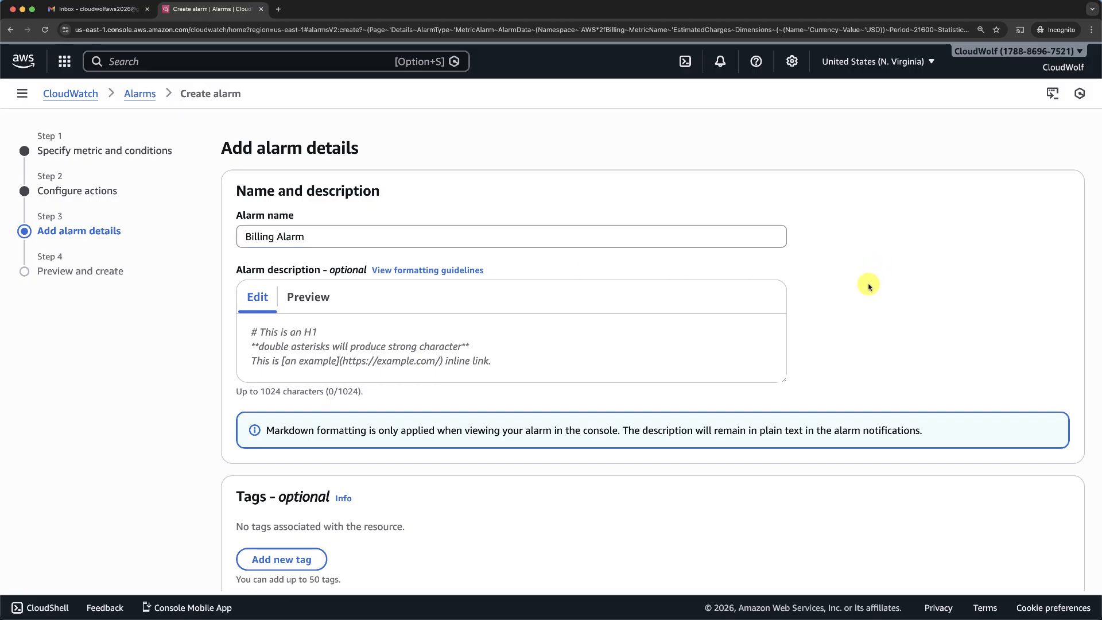
scroll(868, 283, "down", 2)
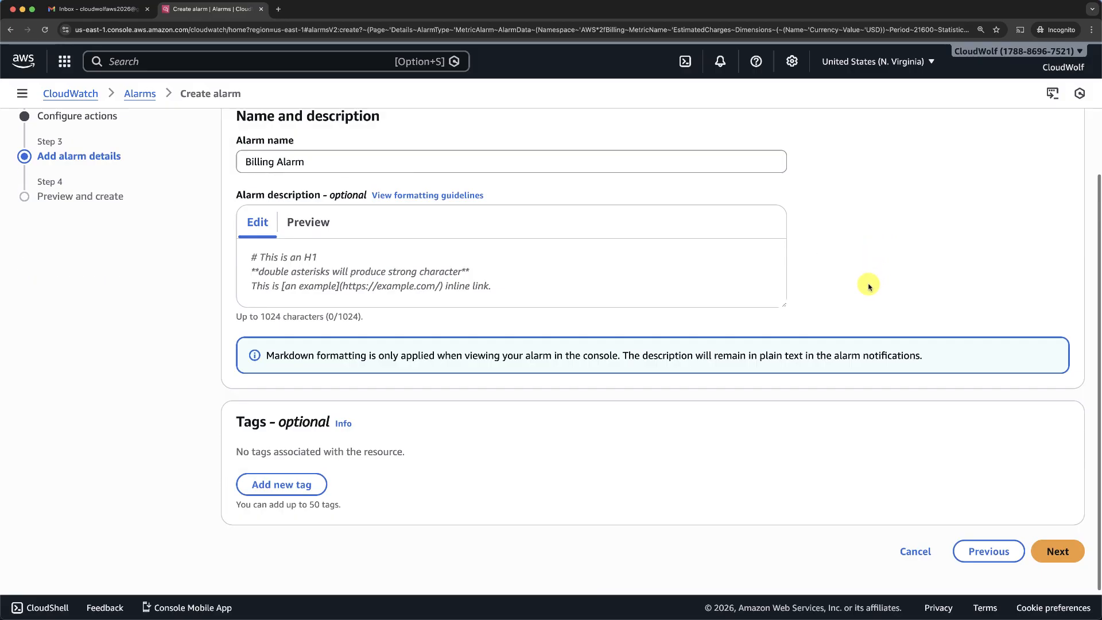
left_click(1043, 551)
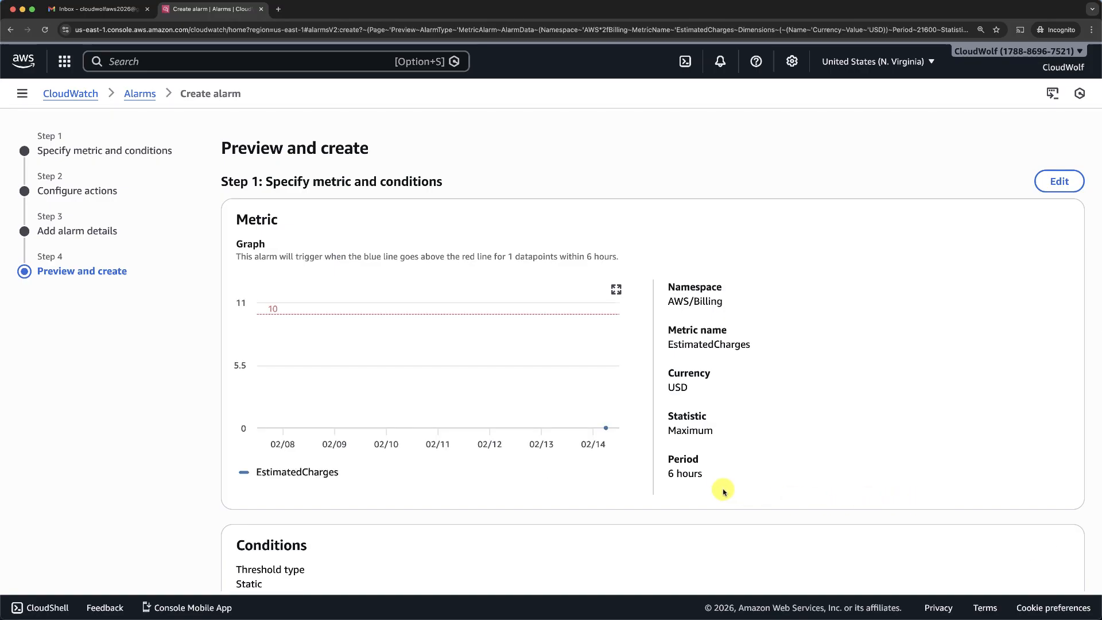
- Create the Billing Alarm notifying Default_CloudWatch_Alarms_Topic when In alarm
scroll(724, 491, "down", 10)
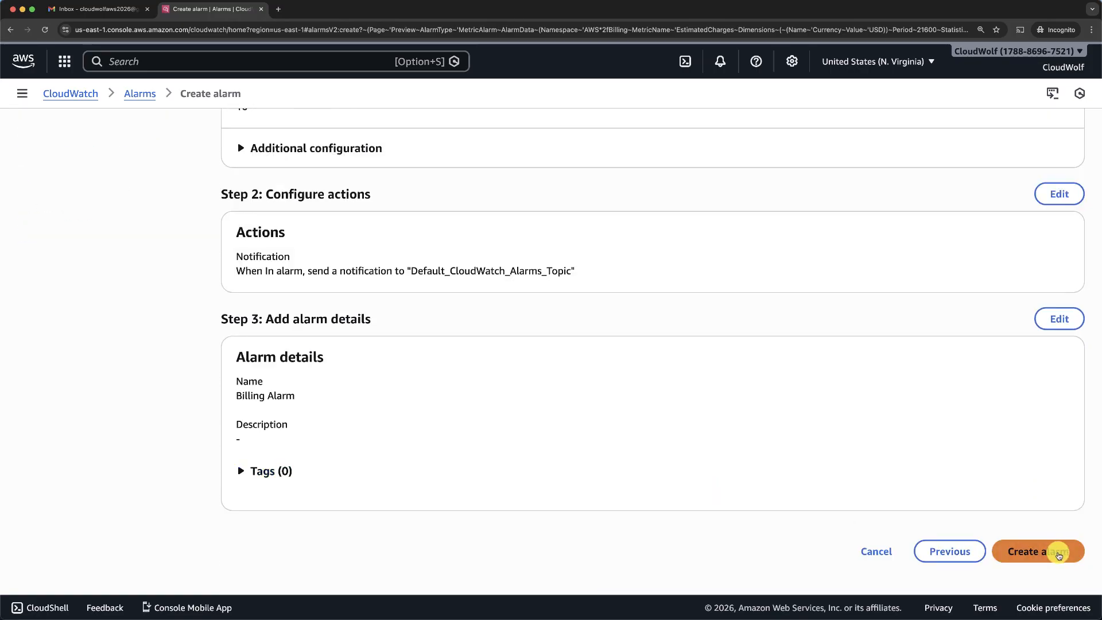
left_click(1059, 553)
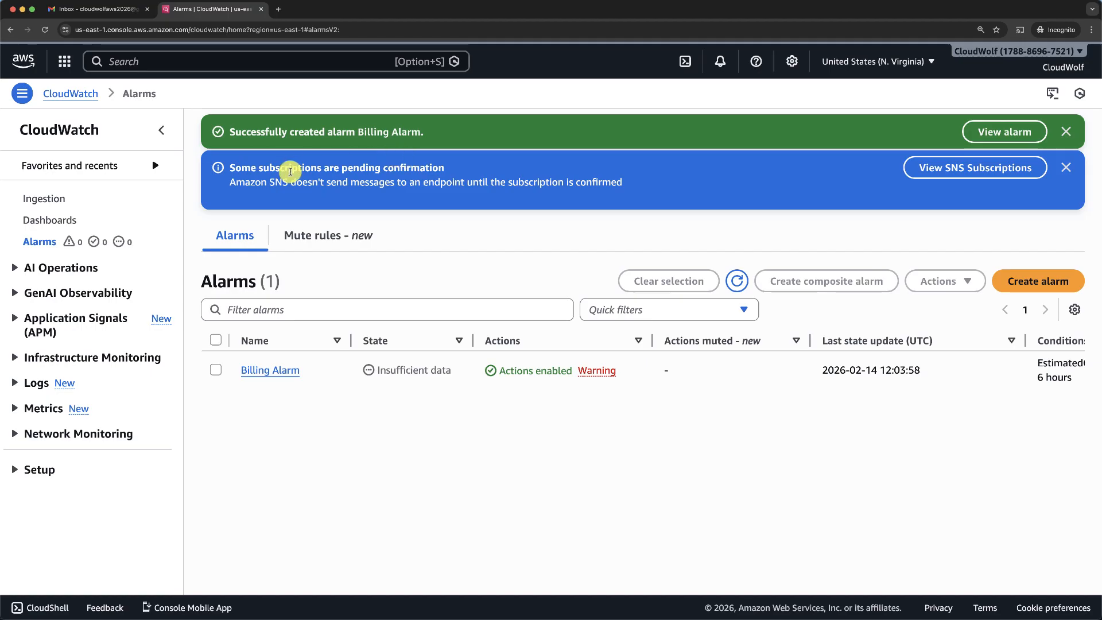
- Search for SNS and open Simple Notification Service in a new browser tab
left_click(185, 61)
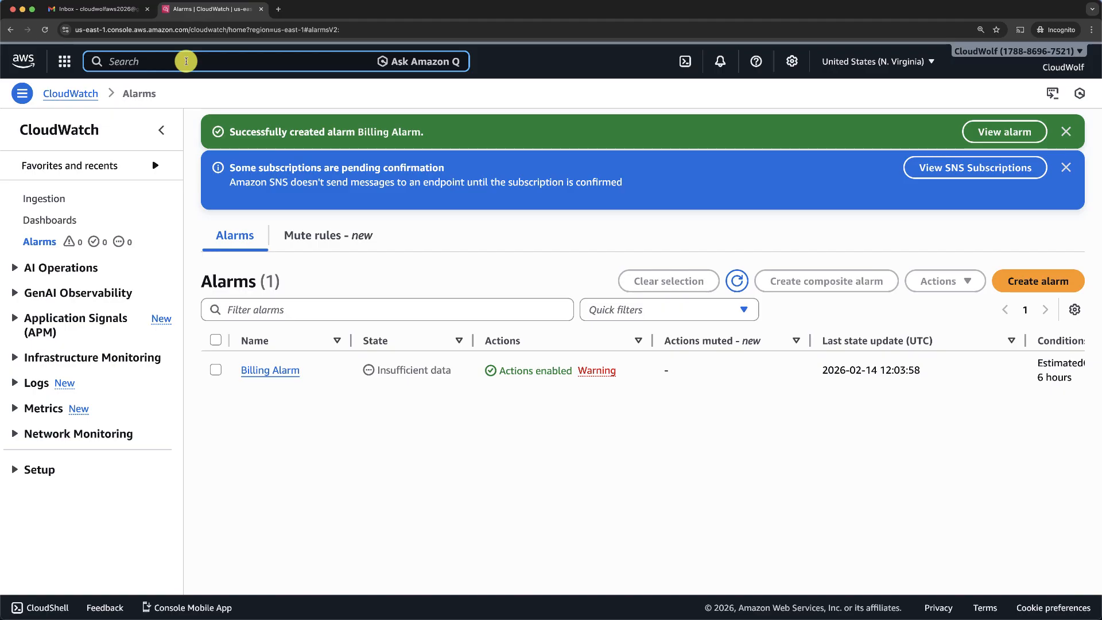
type("SNS")
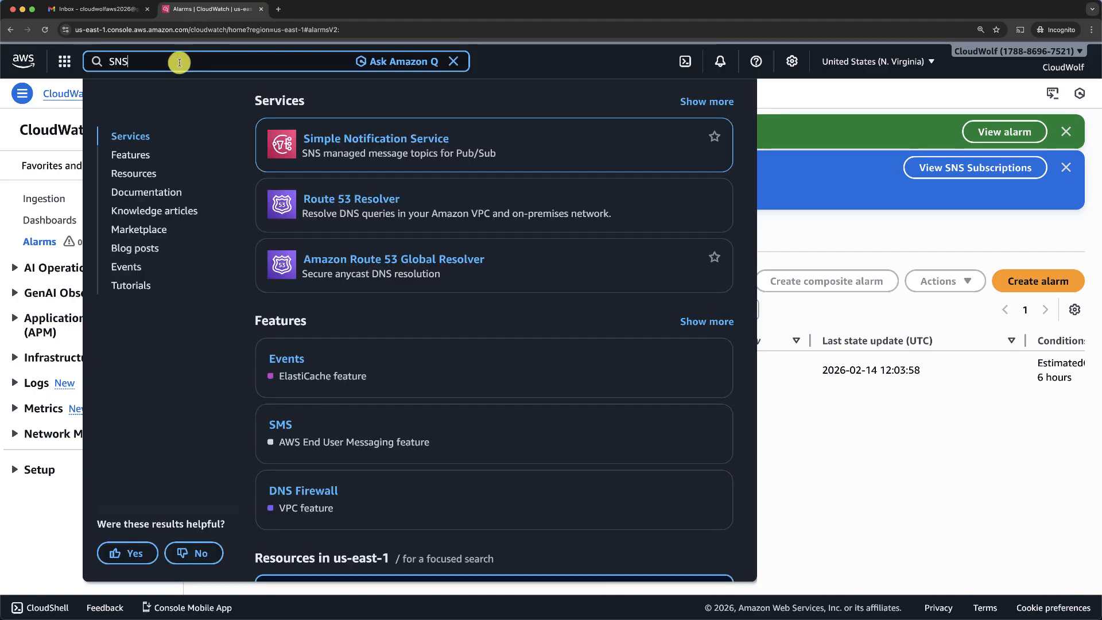
right_click(342, 140)
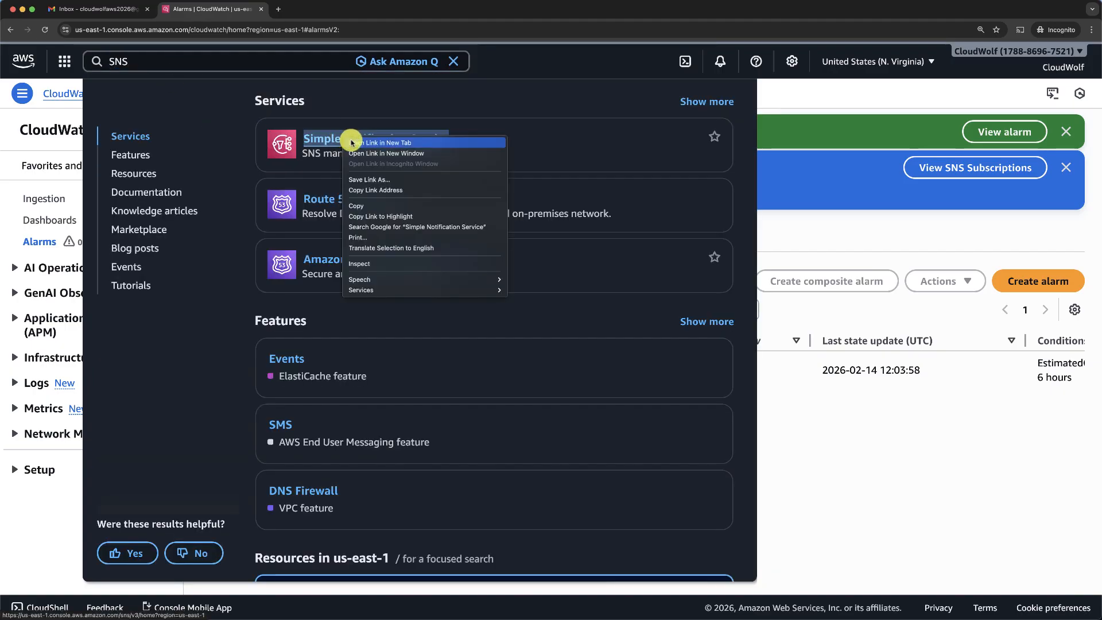
left_click(356, 143)
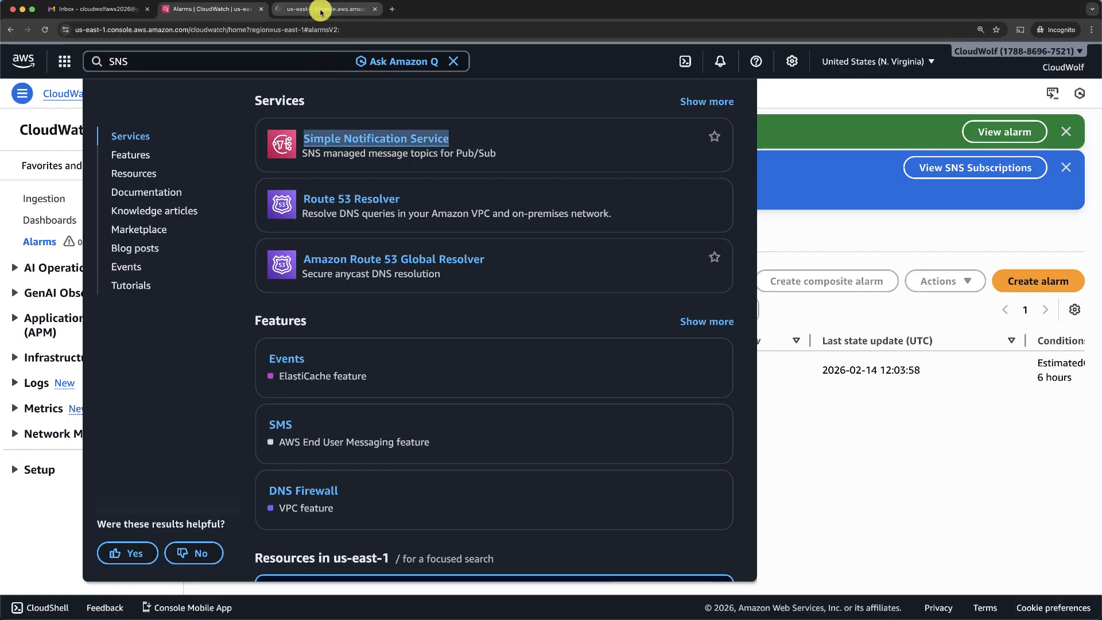
left_click(320, 11)
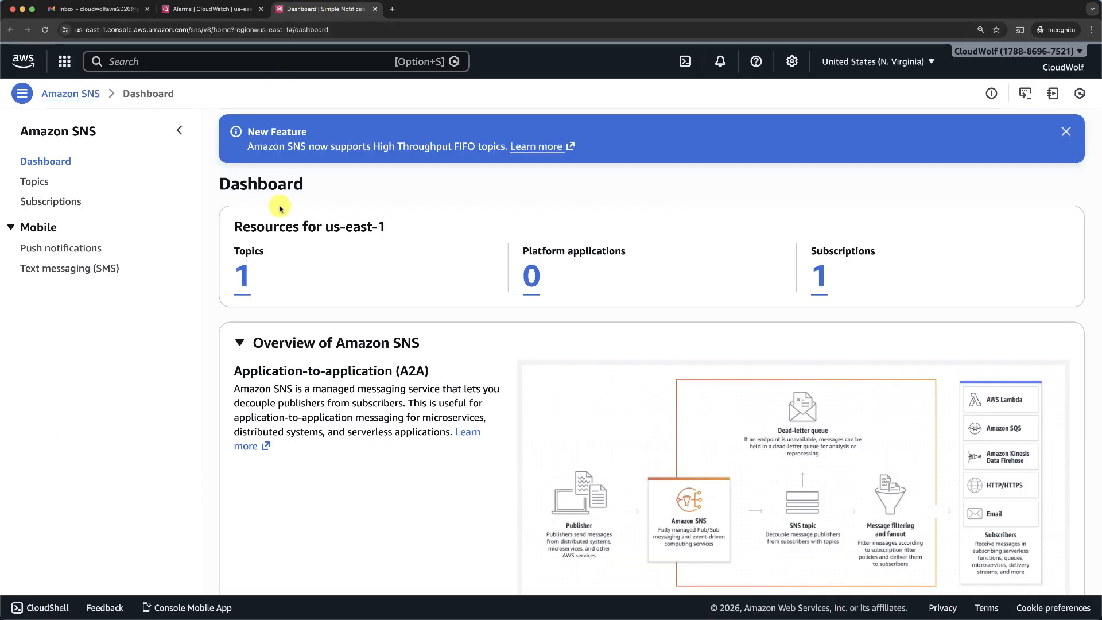
- Start confirming the pending email subscription from the Subscriptions list, then go to the Gmail tab
left_click(824, 285)
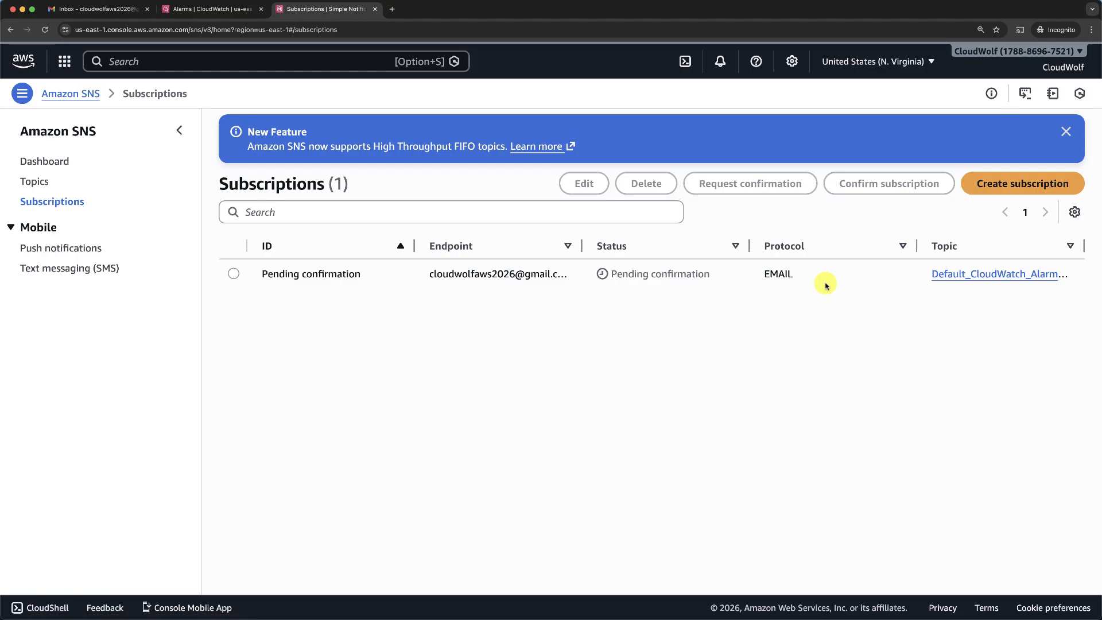
left_click(234, 274)
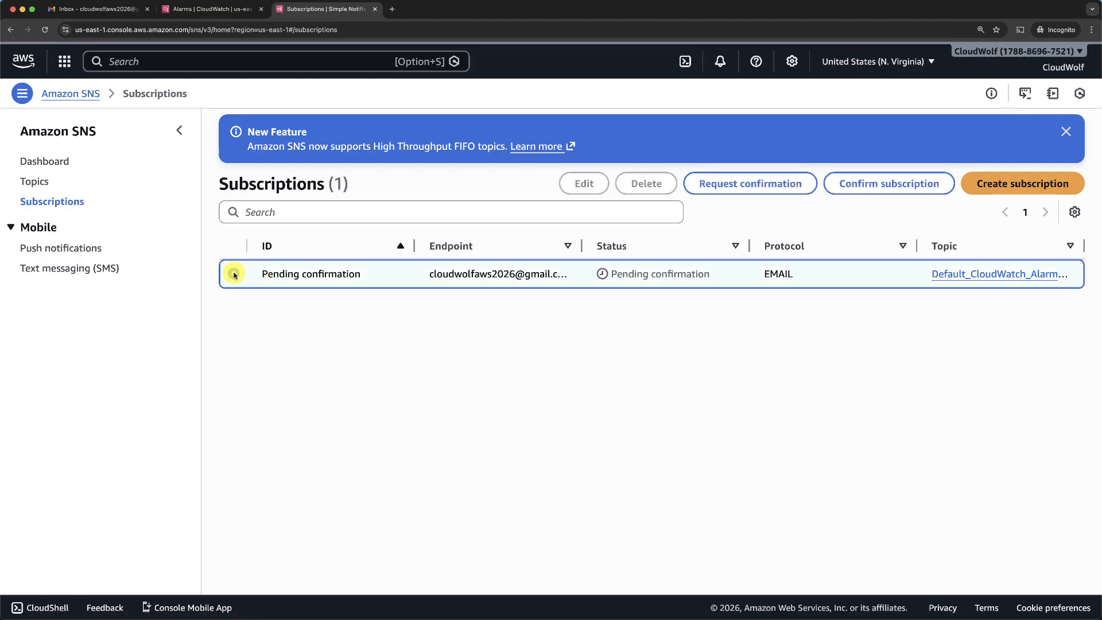
left_click(885, 187)
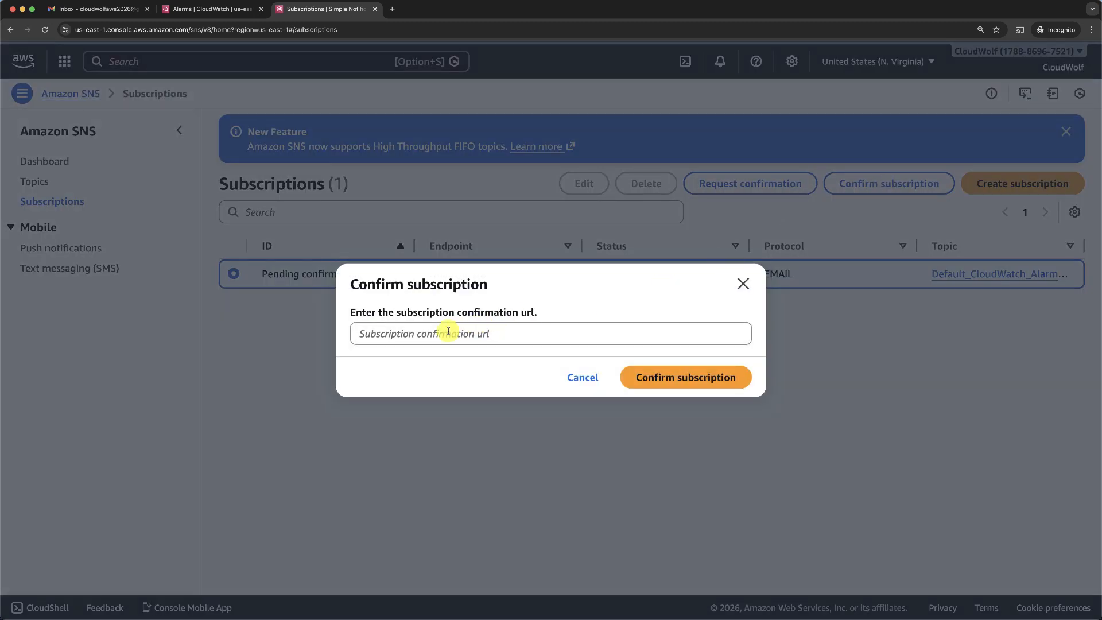
left_click(117, 9)
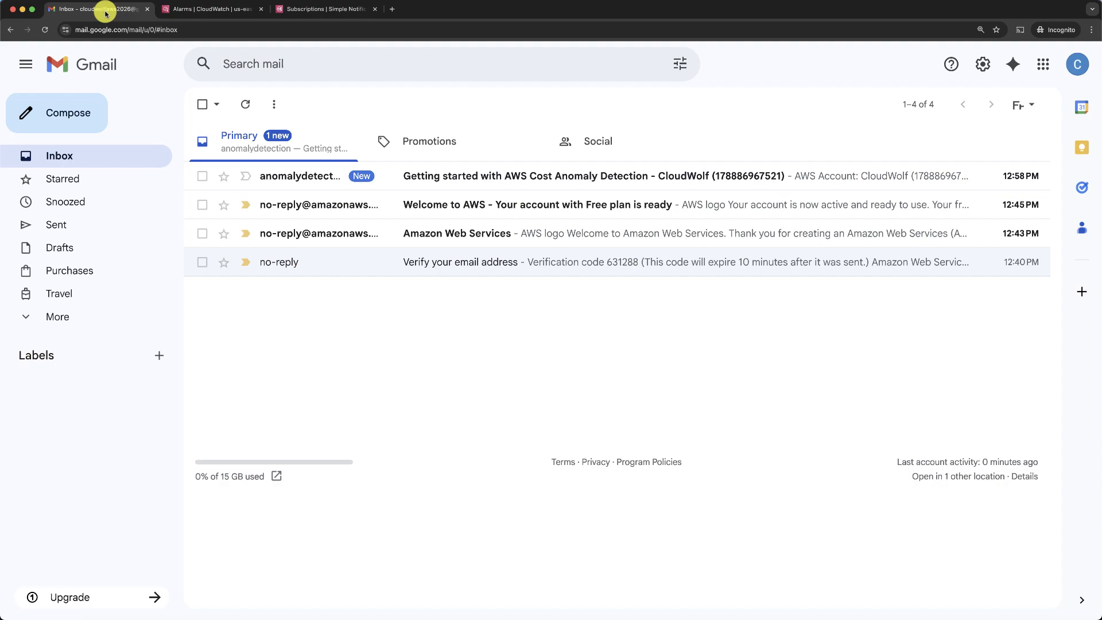
- Find the AWS Notification confirmation email in Gmail's Spam folder
left_click(58, 318)
left_click(80, 409)
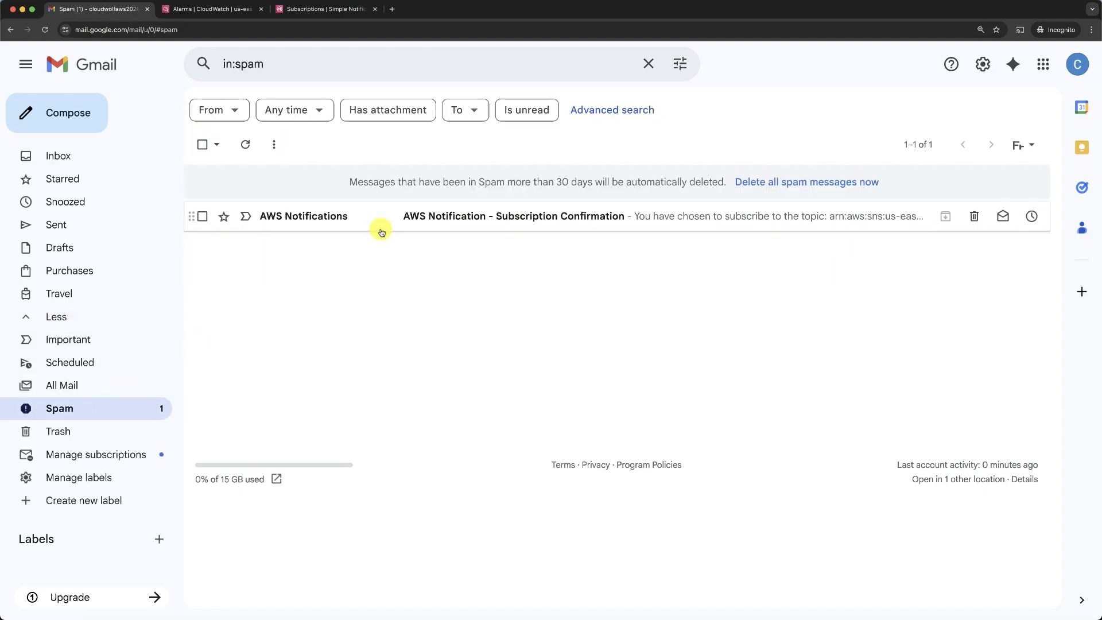
left_click(518, 216)
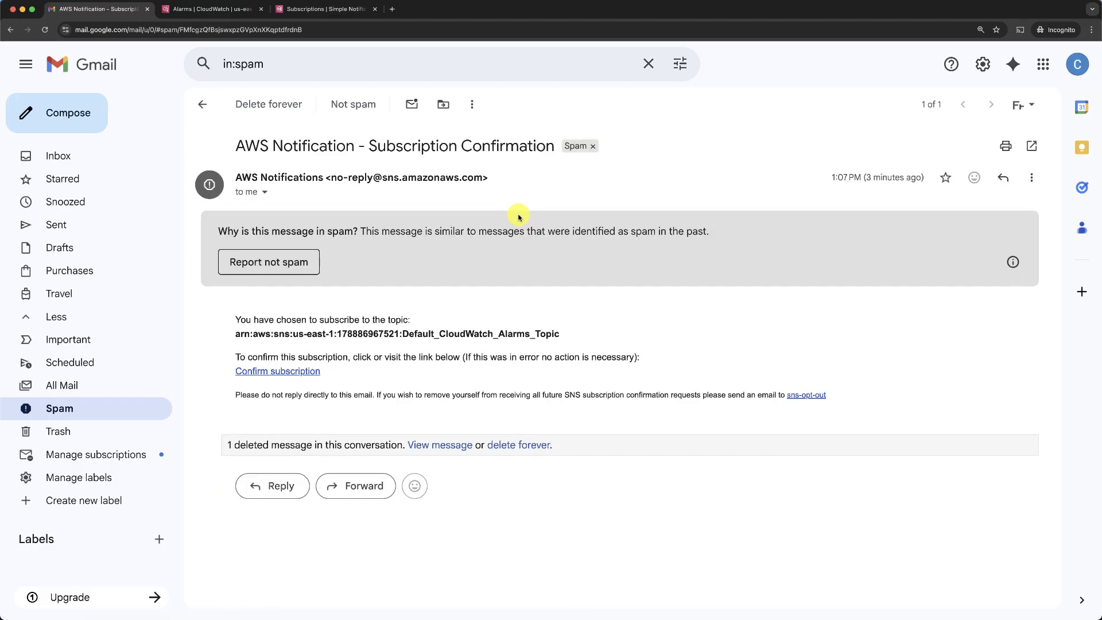
- Follow the email's Confirm subscription link, copy the confirmation page URL, and return to SNS
left_click(260, 372)
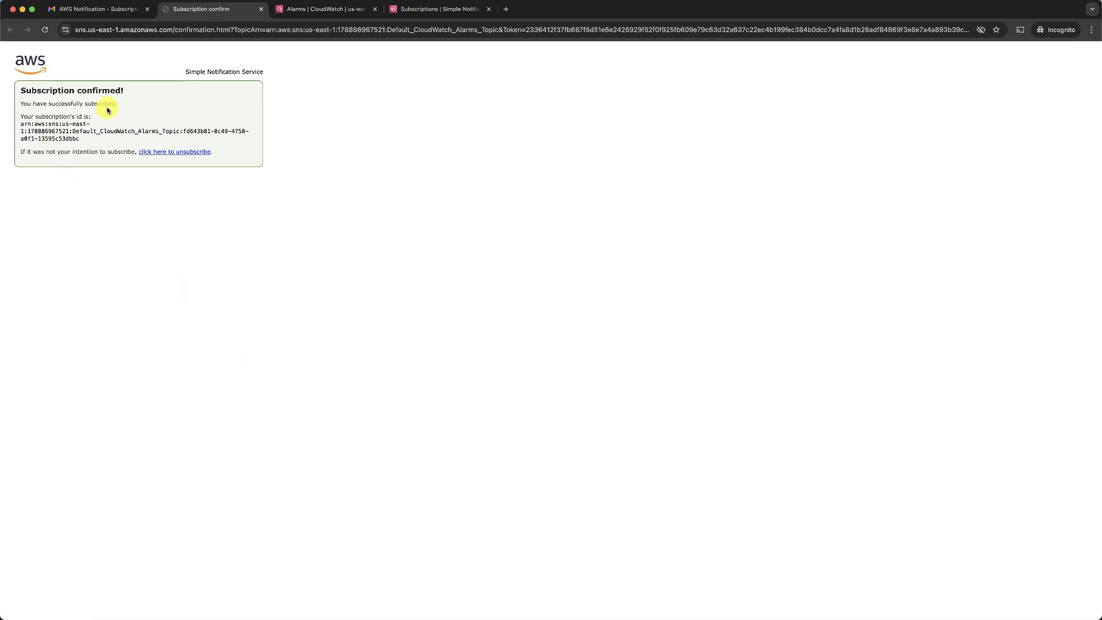
left_click(219, 29)
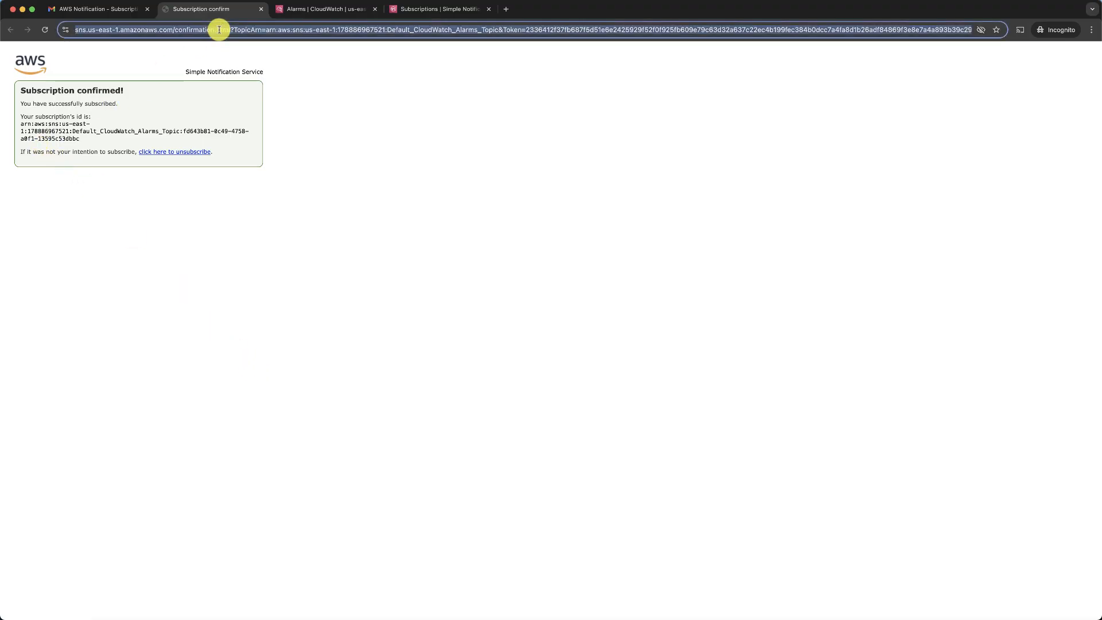
left_click(432, 9)
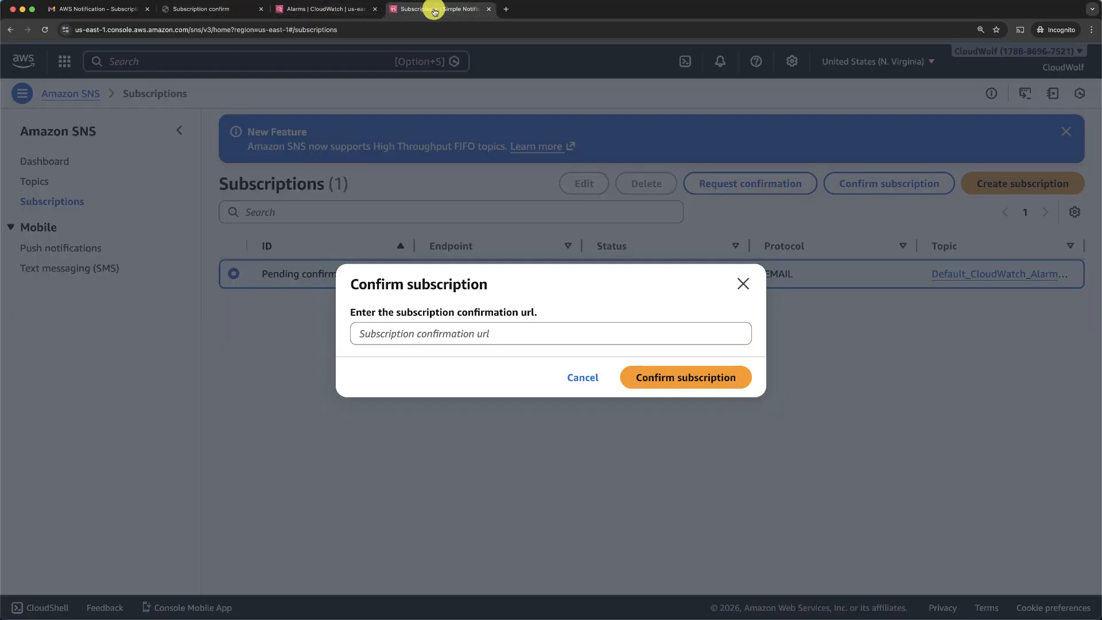
- Submit the copied confirmation URL in the Confirm subscription dialog and refresh the subscriptions list
left_click(562, 333)
key("super+v")
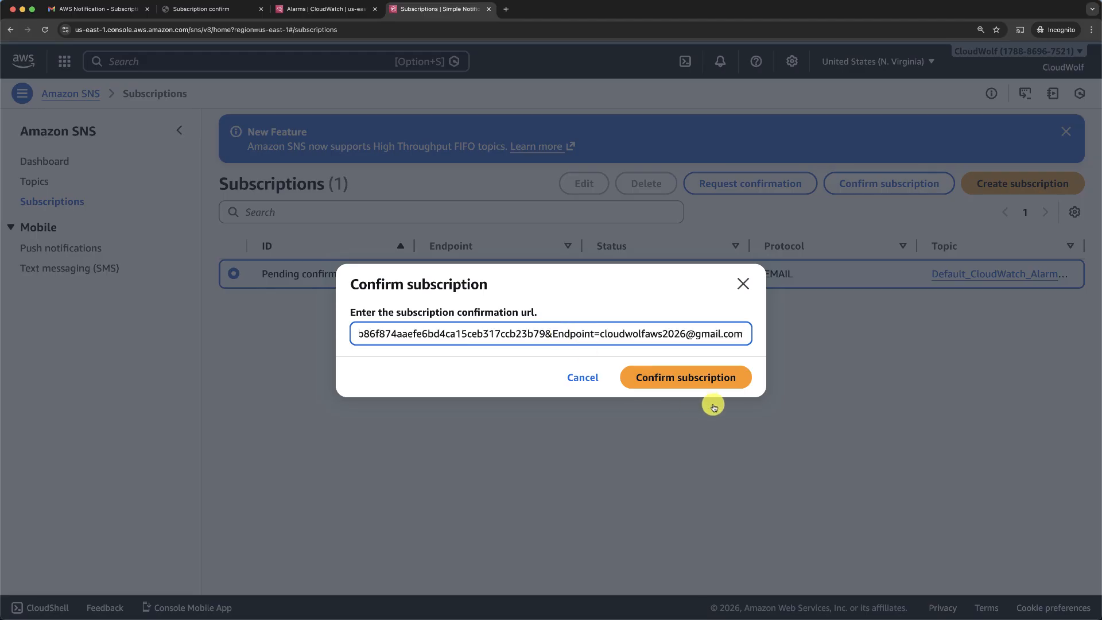
left_click(705, 378)
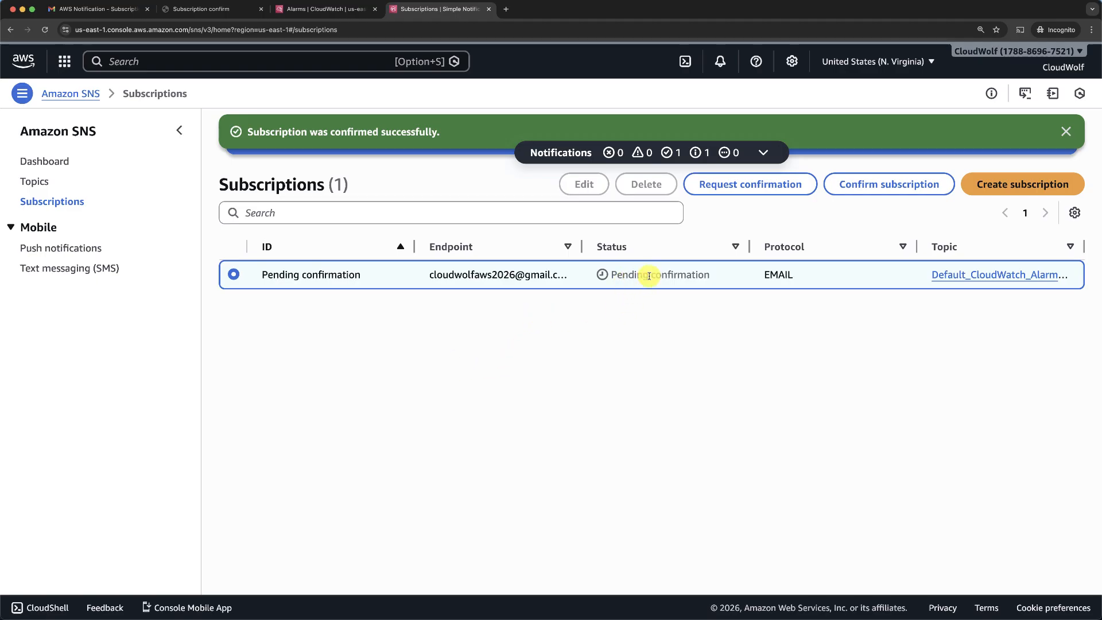
left_click(45, 29)
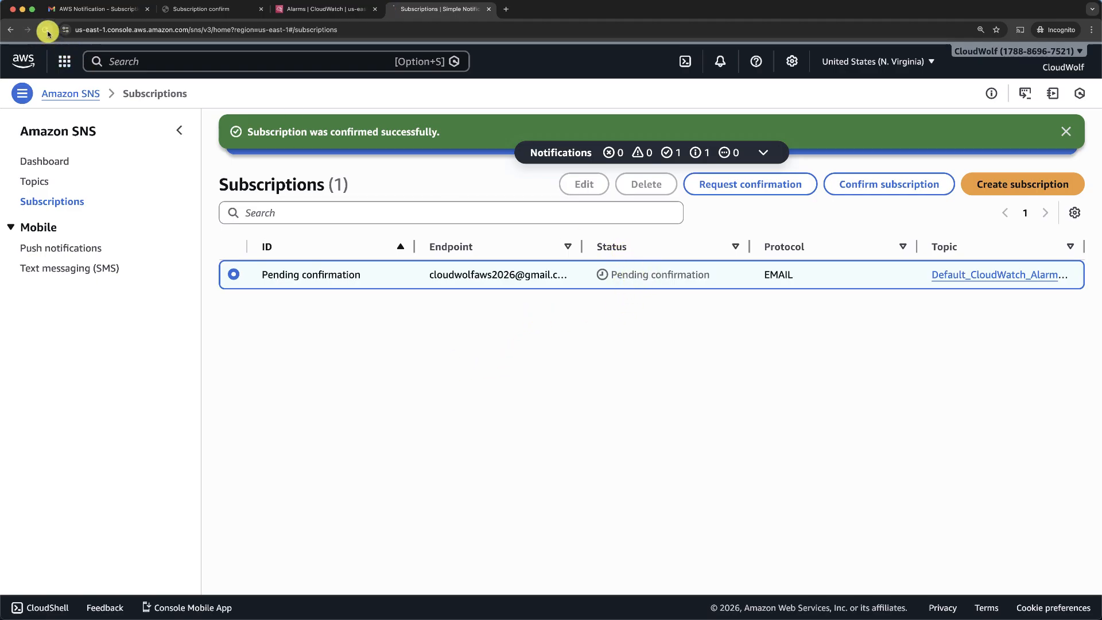